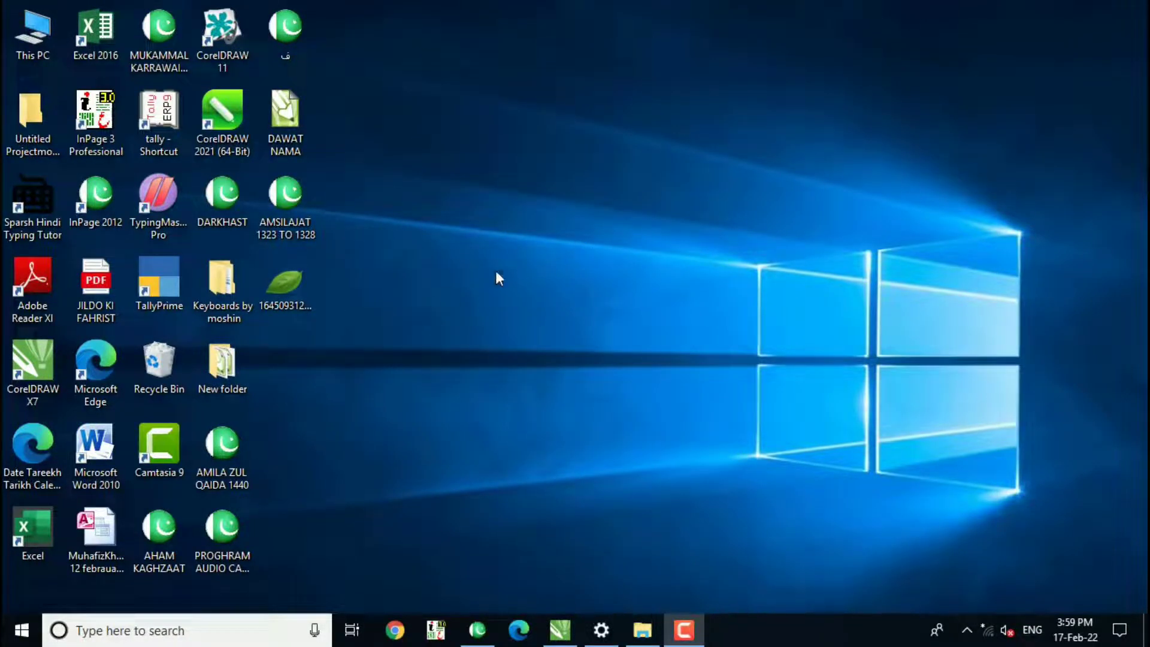
Bring the leaf picture from the desktop into the open CorelDRAW document.
{"action": "left_click_drag", "start_coordinate": [295, 293], "coordinate": [489, 246]}
{"action": "left_click_drag", "start_coordinate": [570, 494], "coordinate": [518, 459]}
{"action": "left_click_drag", "start_coordinate": [480, 355], "coordinate": [468, 315]}
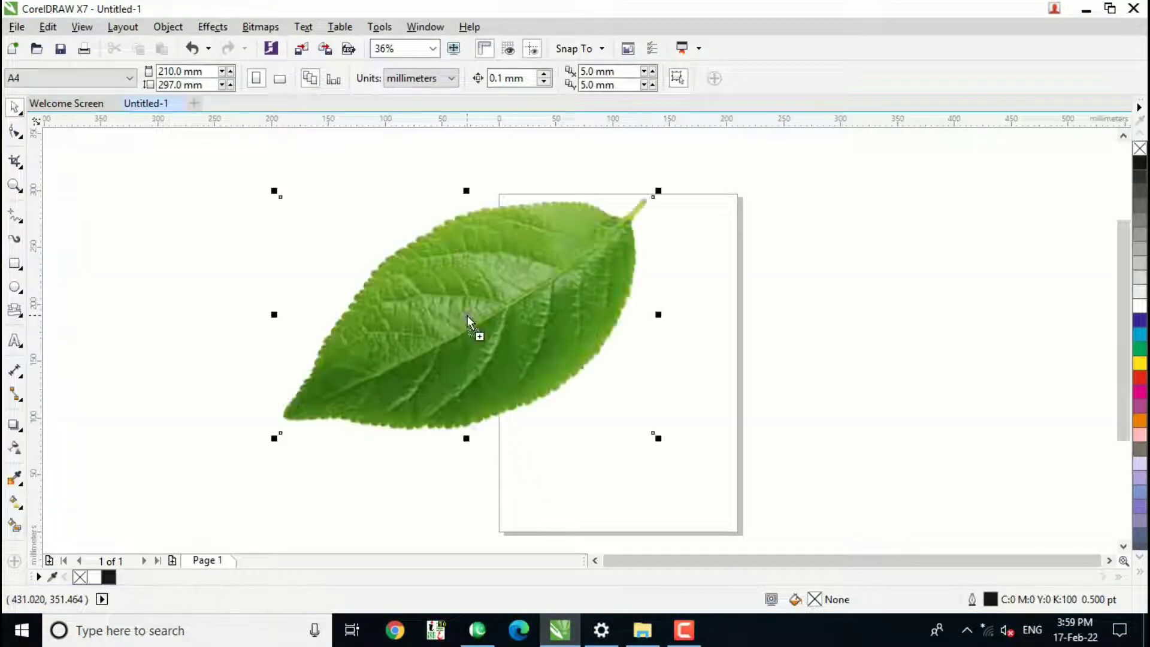
{"action": "key", "text": "m"}
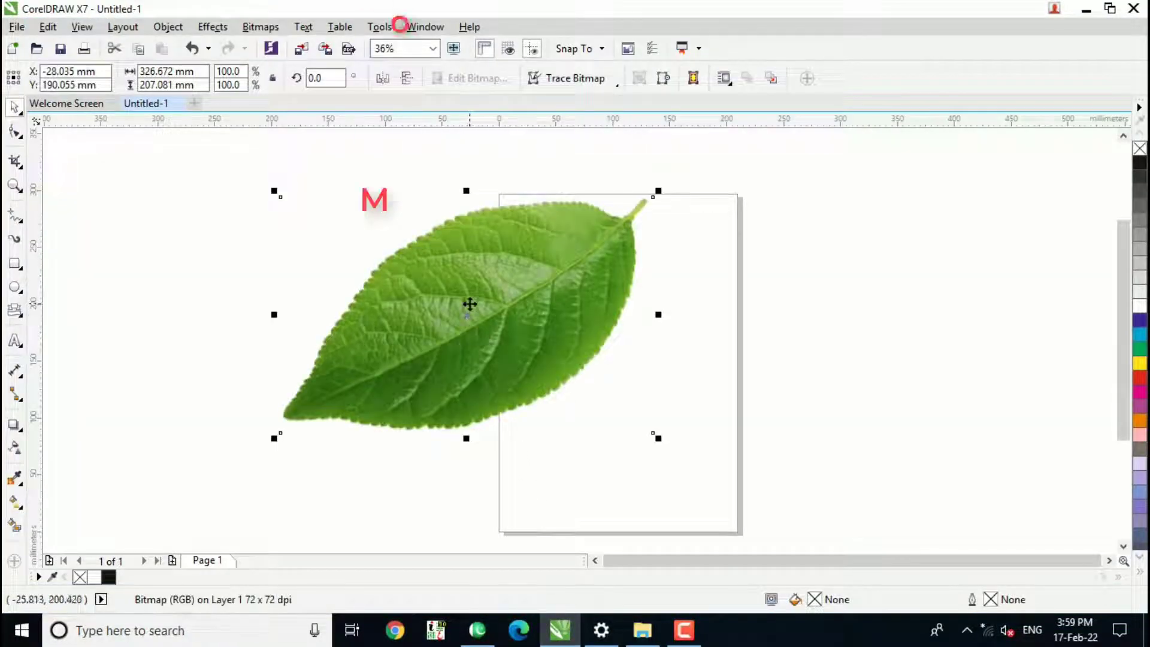
Rotate the leaf picture to 270 degrees and move it onto the A4 page.
{"action": "left_click", "coordinate": [336, 78]}
{"action": "left_click_drag", "start_coordinate": [335, 79], "coordinate": [310, 80]}
{"action": "type", "text": "27"}
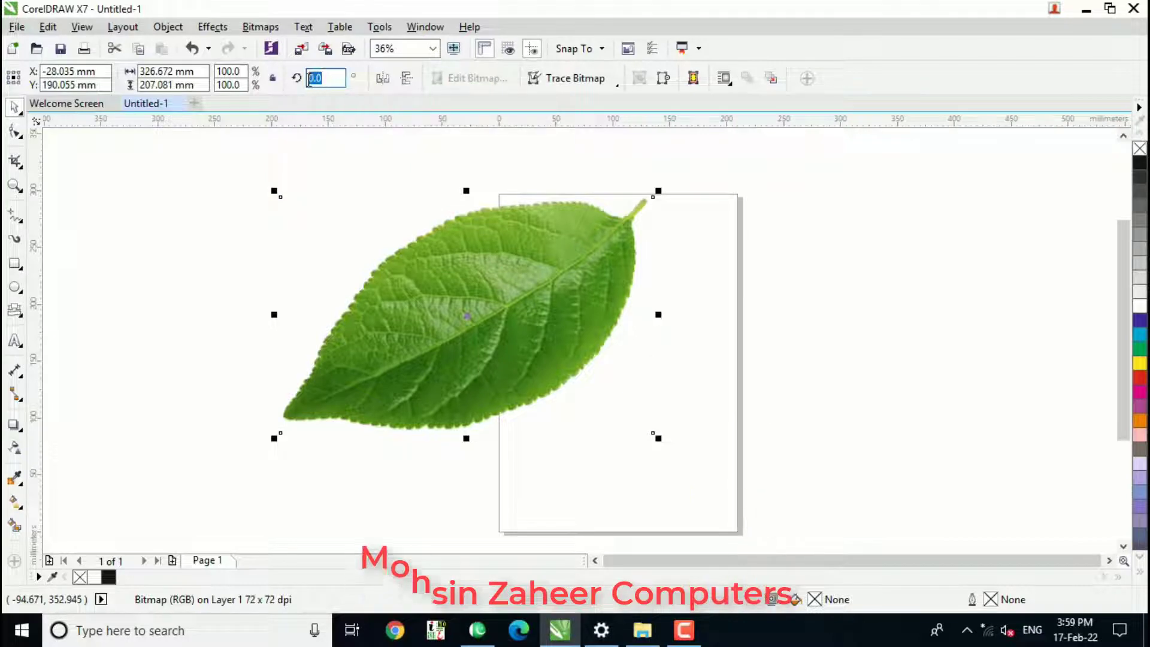
{"action": "type", "text": "0"}
{"action": "key", "text": "Return"}
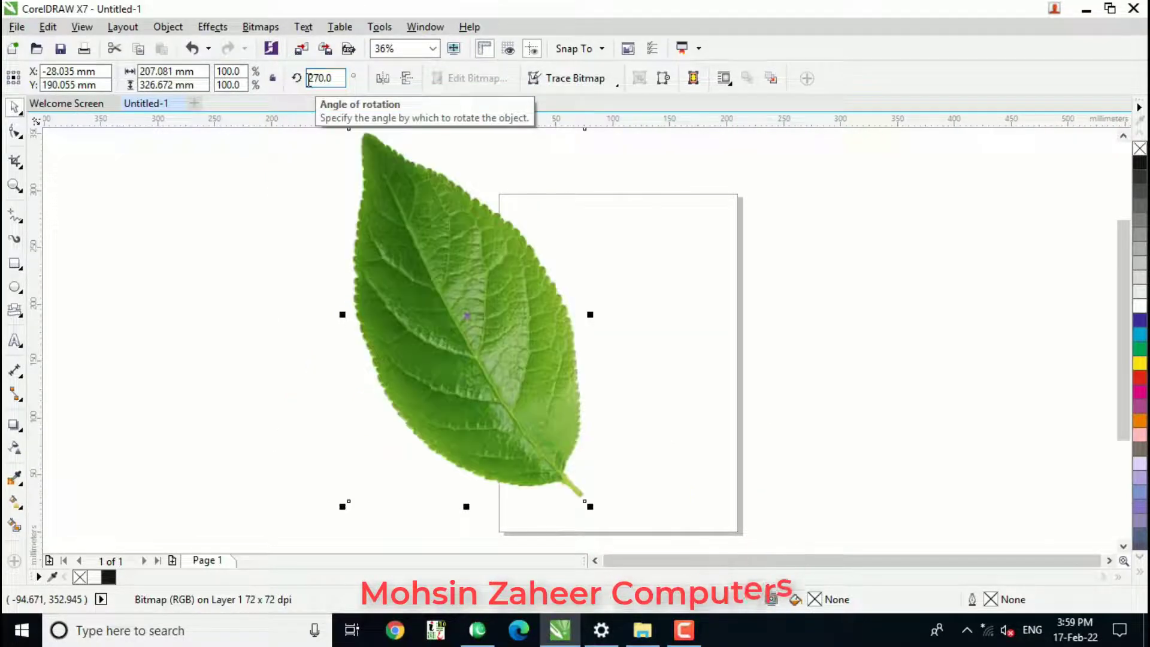
{"action": "left_click_drag", "start_coordinate": [497, 249], "coordinate": [649, 300]}
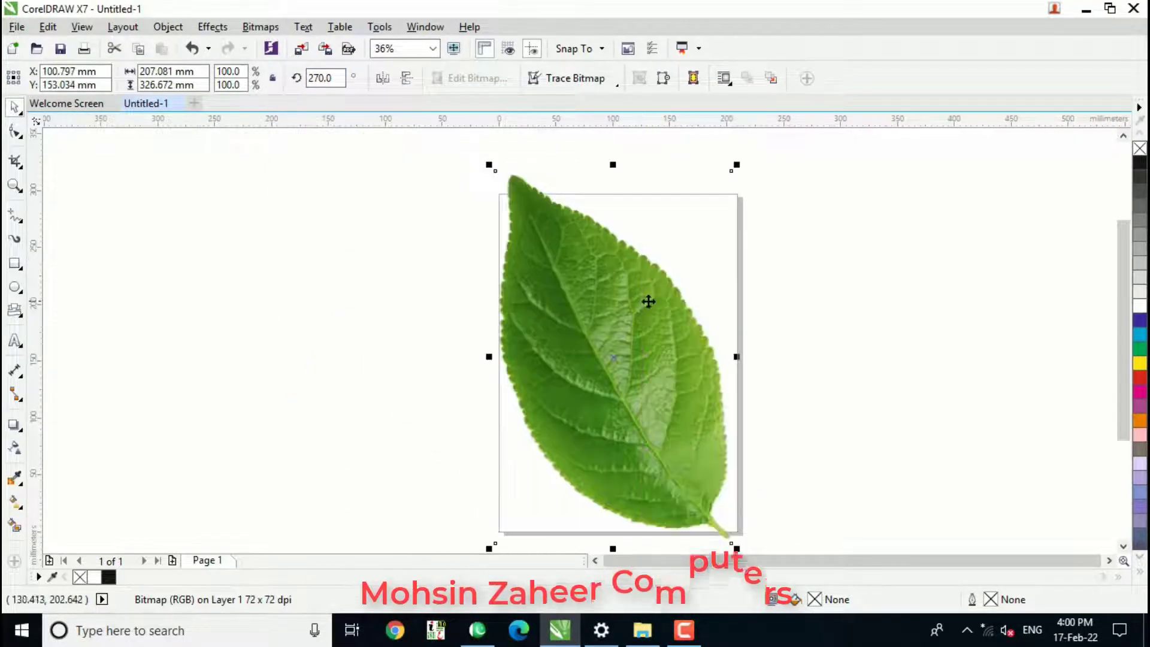
{"action": "left_click", "coordinate": [454, 282]}
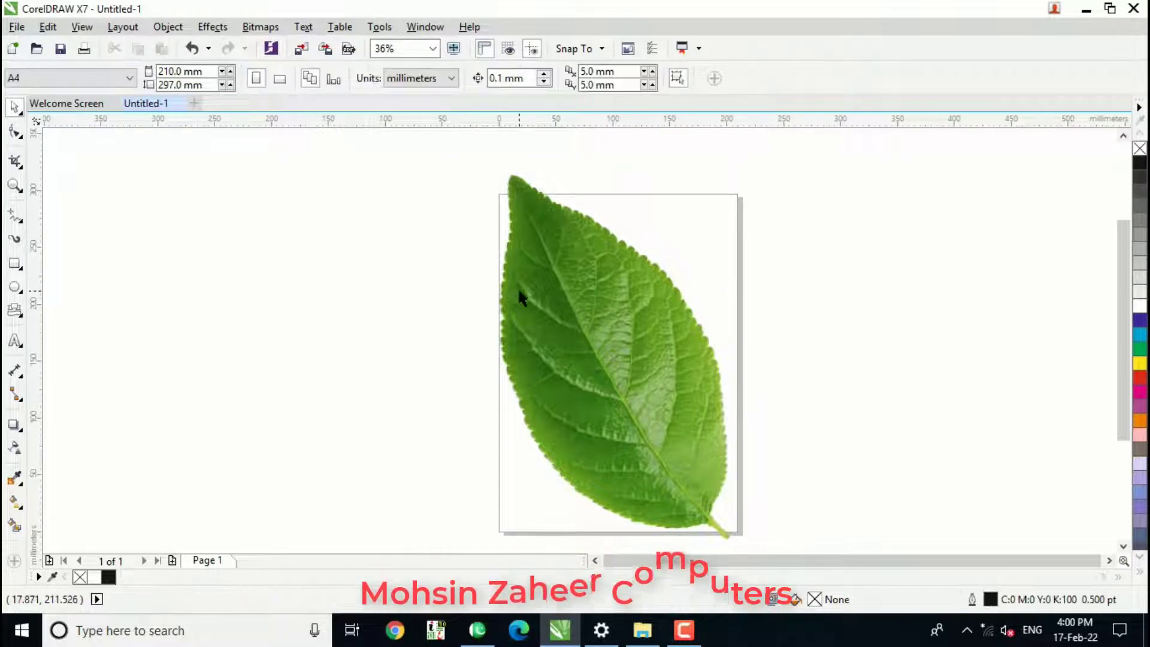
Draw a circle about 41 mm across on the upper right part of the leaf, filled white with no outline.
{"action": "left_click", "coordinate": [14, 289]}
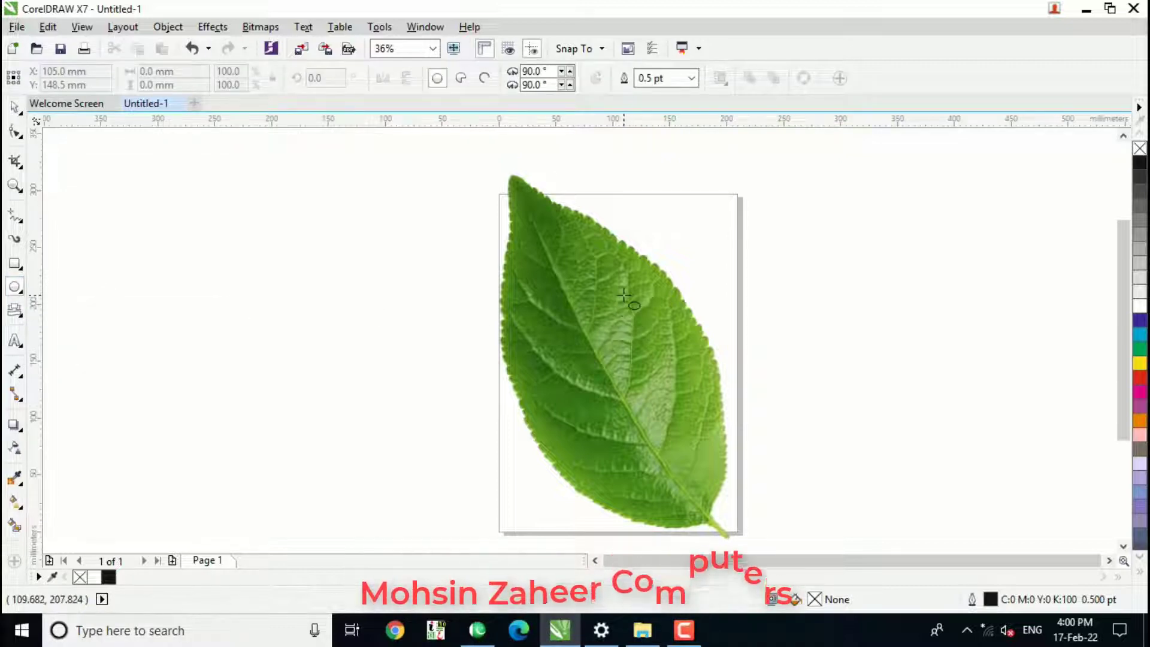
{"action": "left_click_drag", "start_coordinate": [624, 296], "coordinate": [661, 341]}
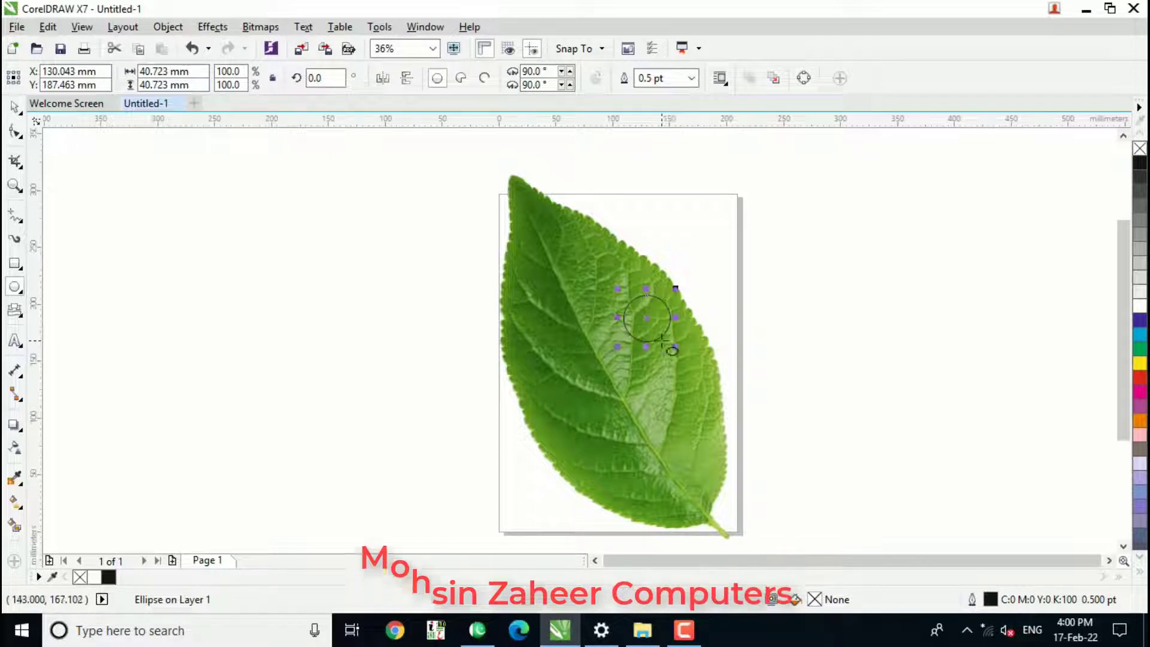
{"action": "left_click", "coordinate": [1139, 307]}
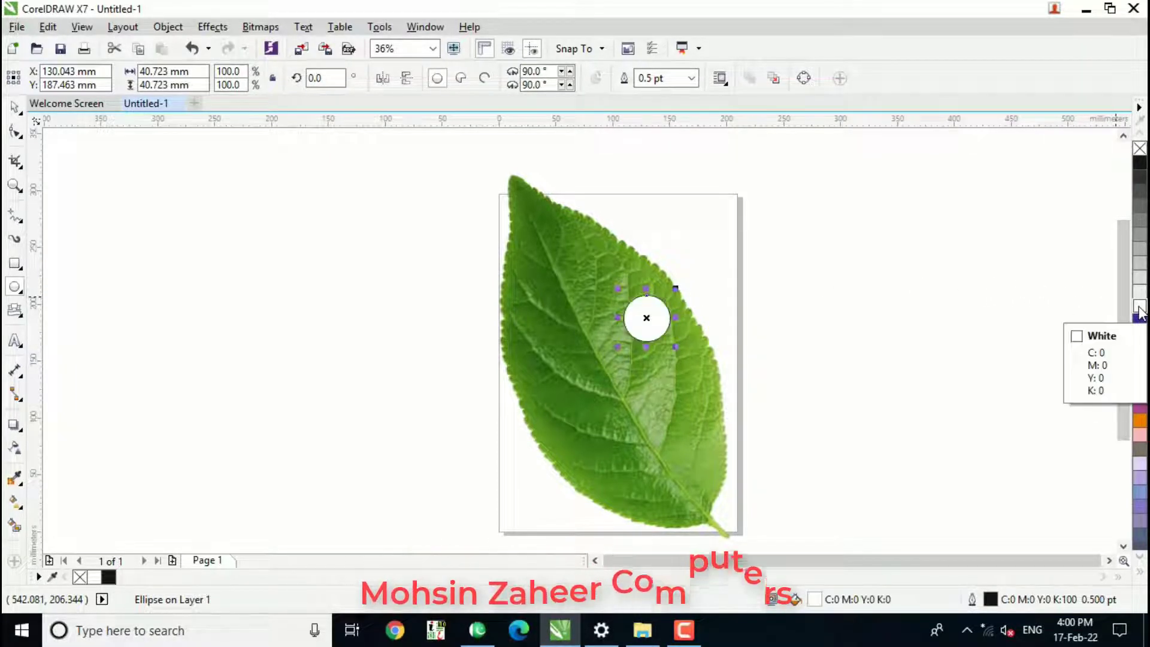
{"action": "right_click", "coordinate": [1140, 149]}
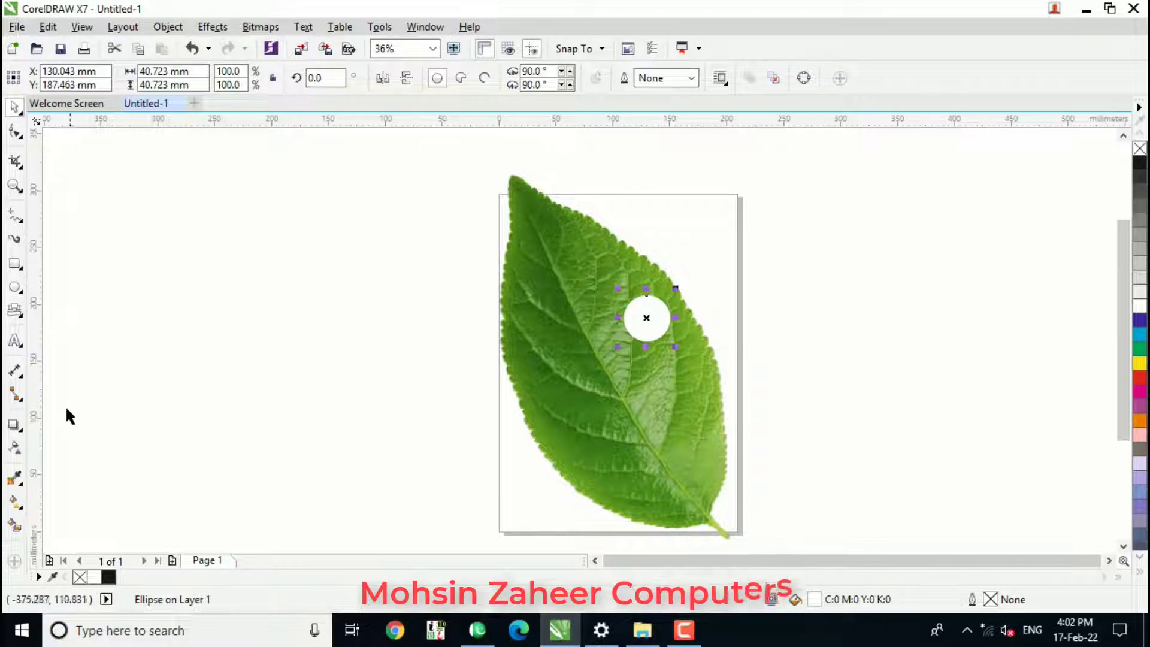
Add a drop shadow to the white circle, offset straight down by about 6 mm.
{"action": "left_click", "coordinate": [21, 432]}
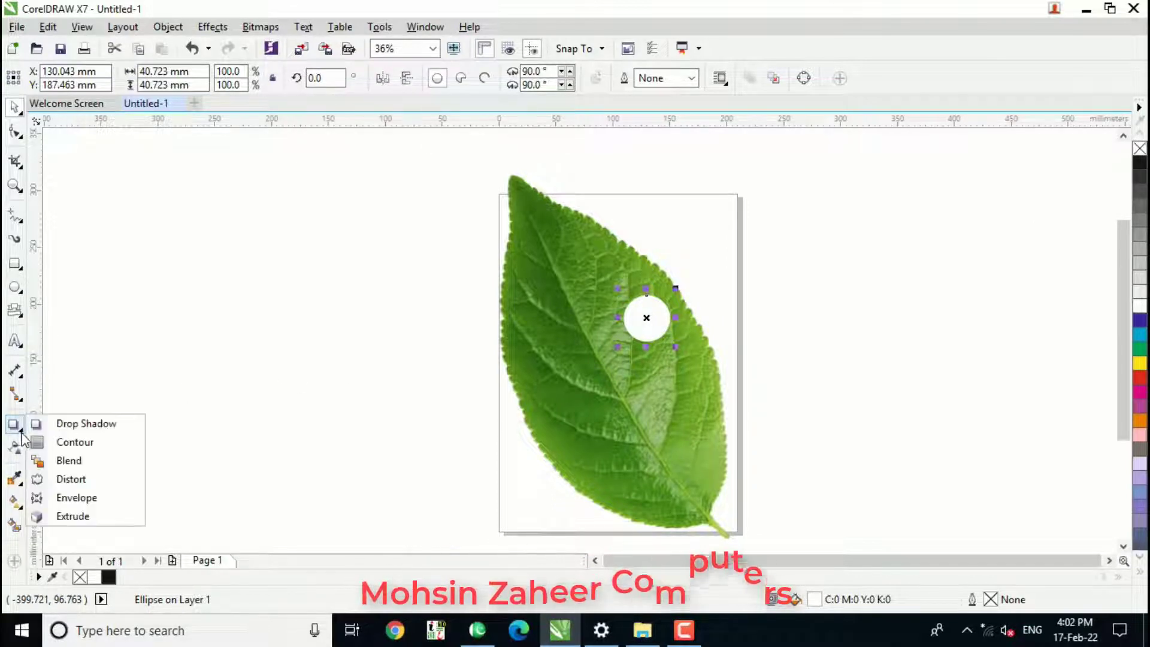
{"action": "left_click", "coordinate": [57, 424]}
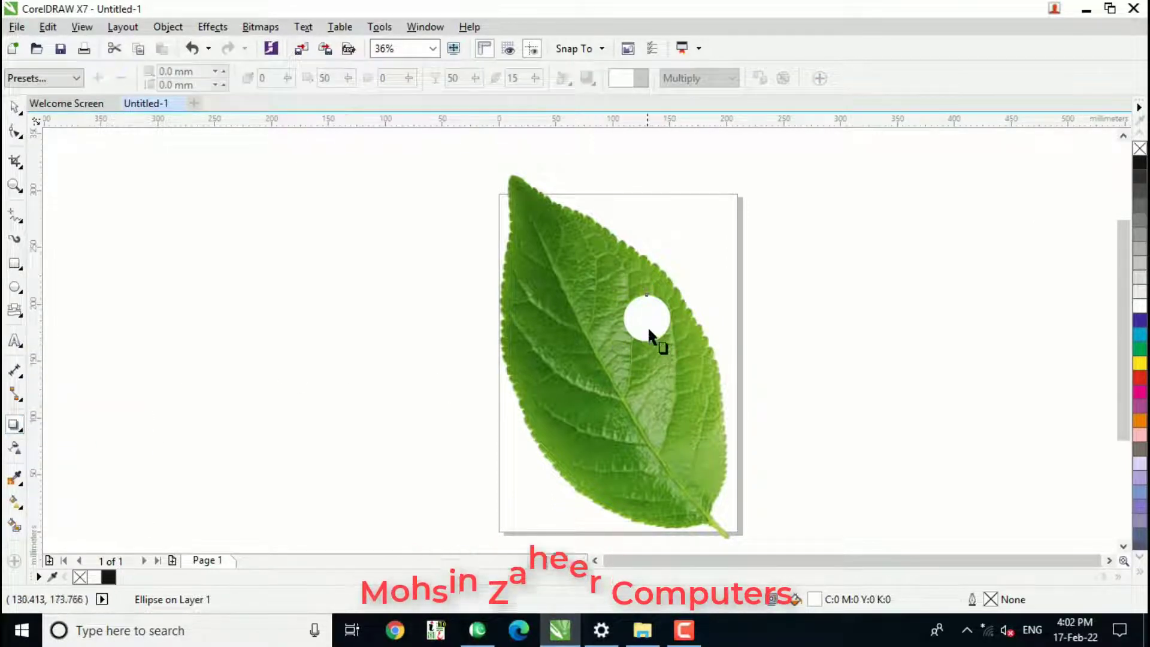
{"action": "left_click_drag", "start_coordinate": [646, 319], "coordinate": [646, 348]}
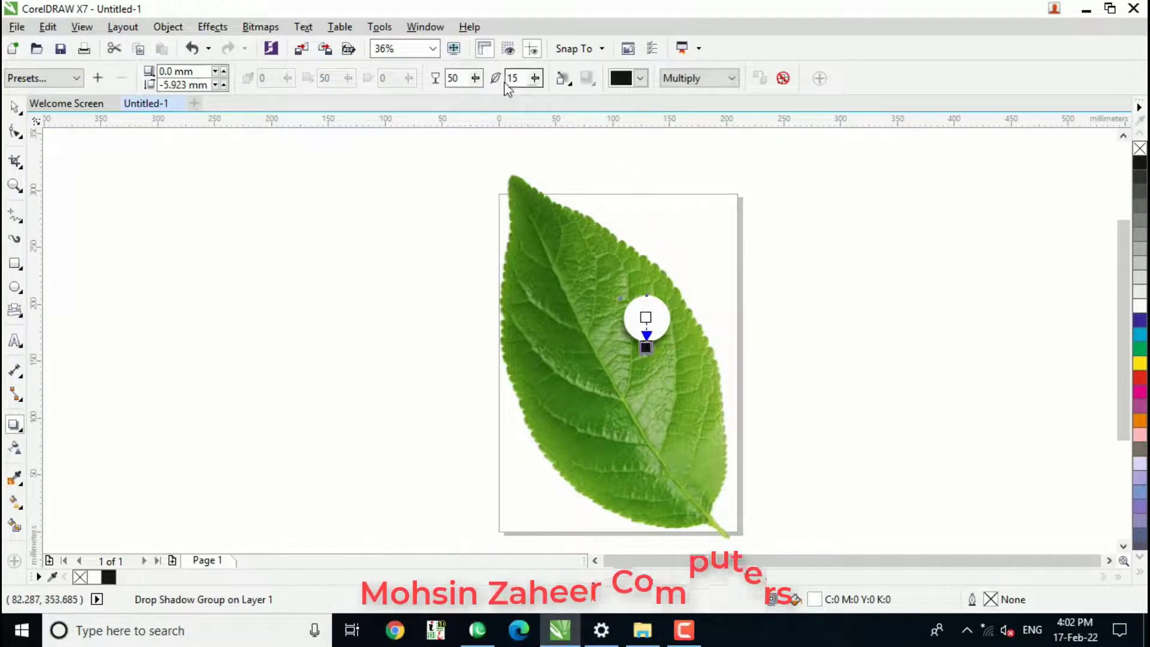
Set the circle's drop shadow feathering to 5 and its opacity to 100.
{"action": "double_click", "coordinate": [523, 80]}
{"action": "type", "text": "5"}
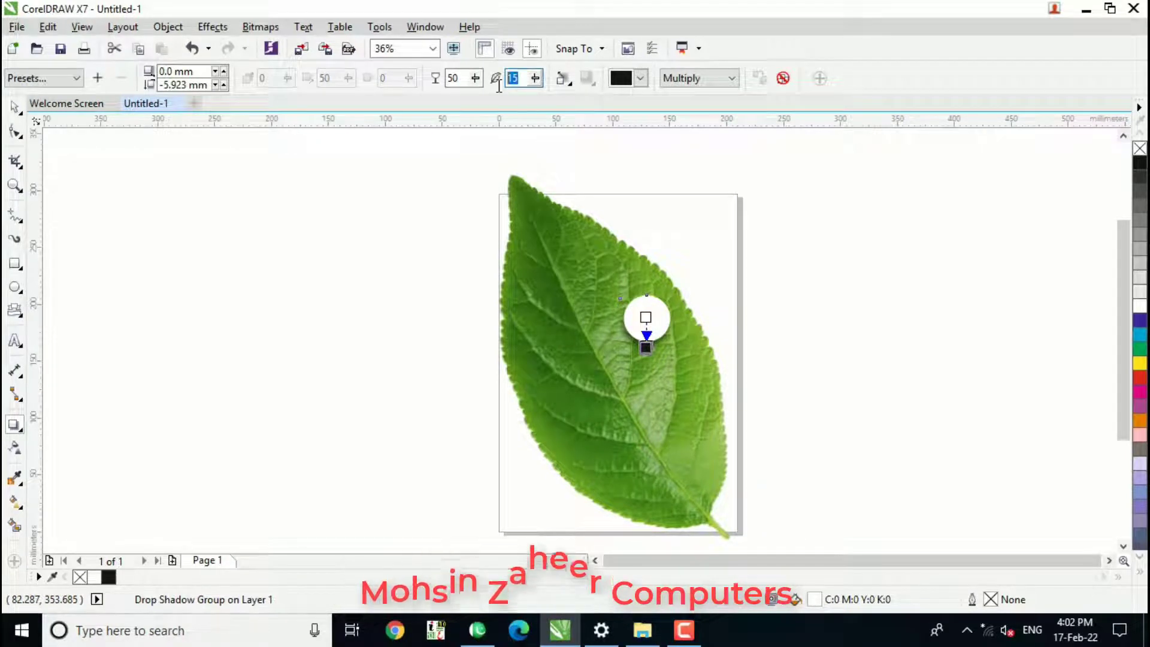
{"action": "double_click", "coordinate": [451, 79]}
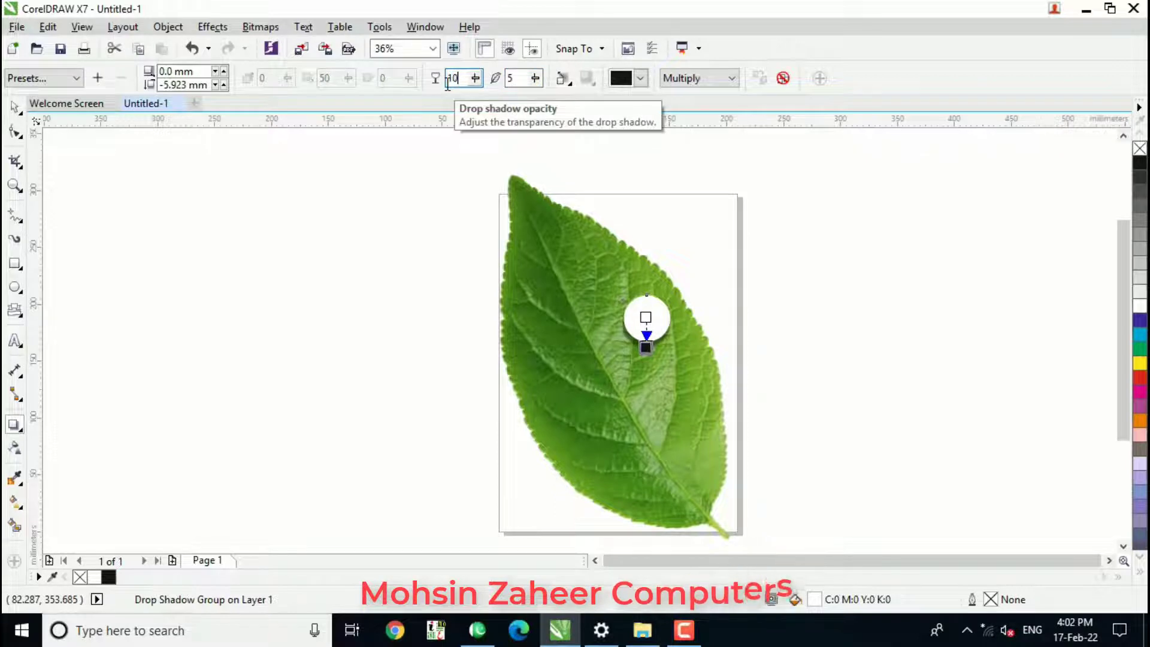
{"action": "type", "text": "100"}
{"action": "key", "text": "Return"}
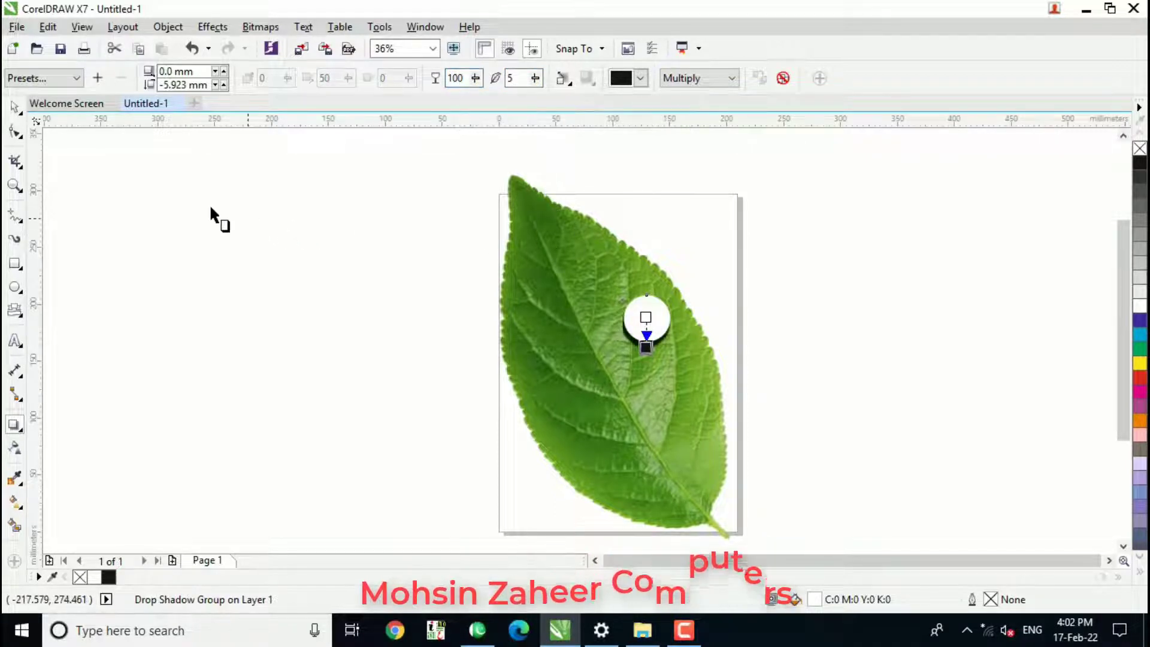
{"action": "key", "text": "space"}
{"action": "left_click", "coordinate": [217, 216]}
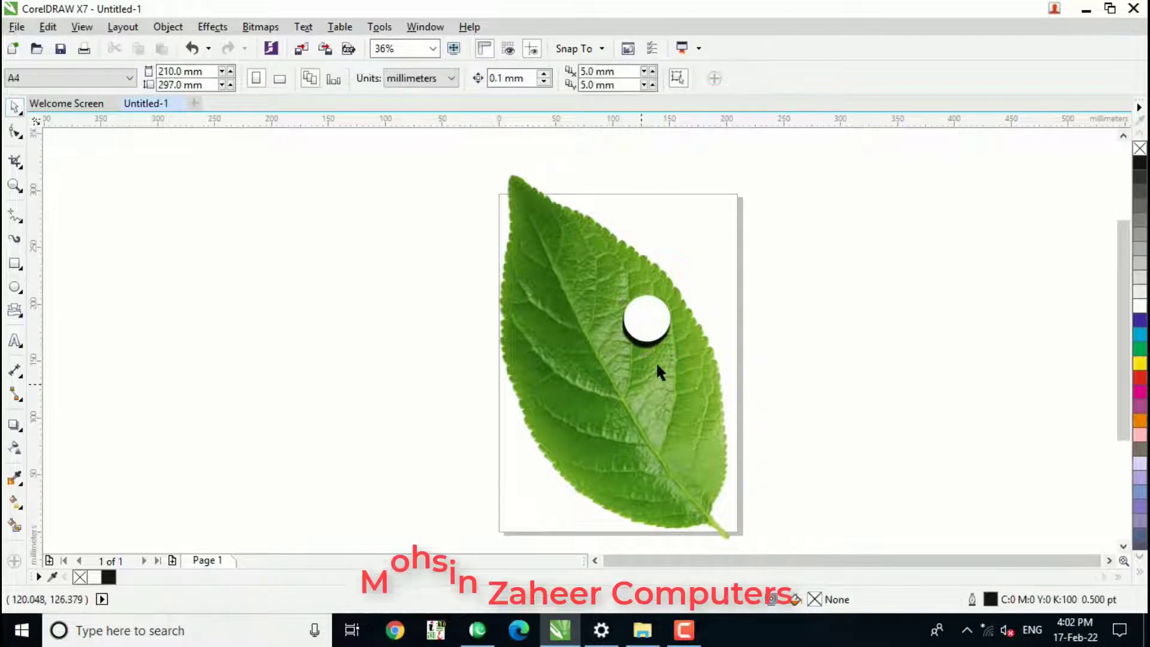
Place a copy of the white circle, without its shadow, on the lower part of the leaf.
{"action": "left_click", "coordinate": [649, 309]}
{"action": "left_click_drag", "start_coordinate": [648, 318], "coordinate": [638, 458]}
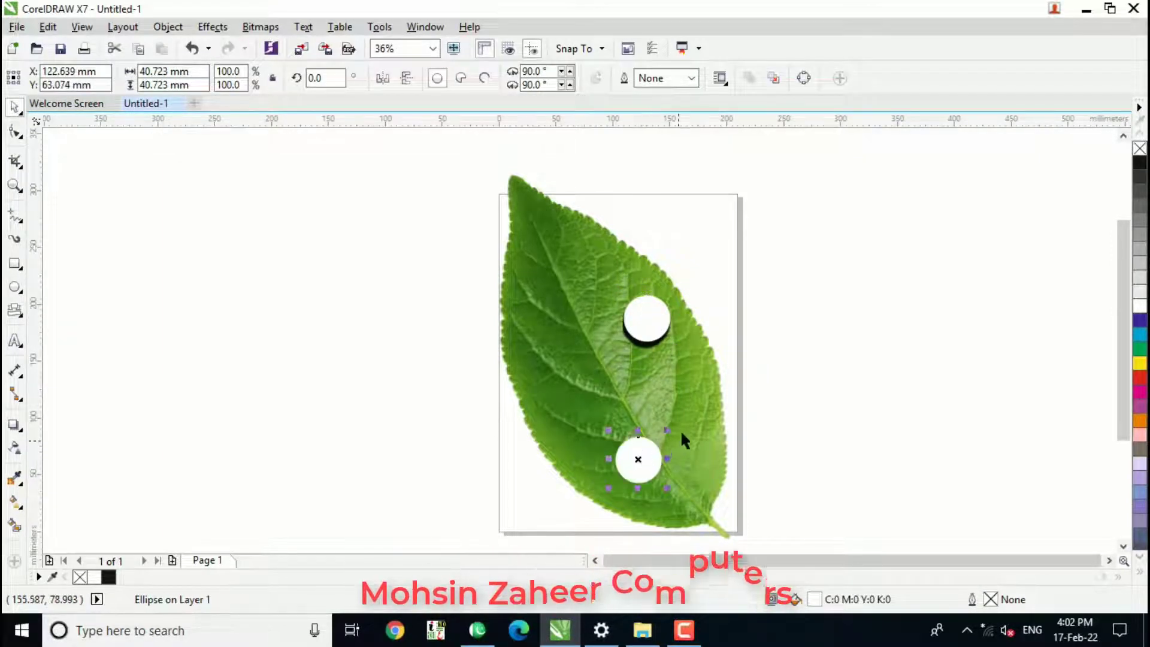
{"action": "key", "text": "Escape"}
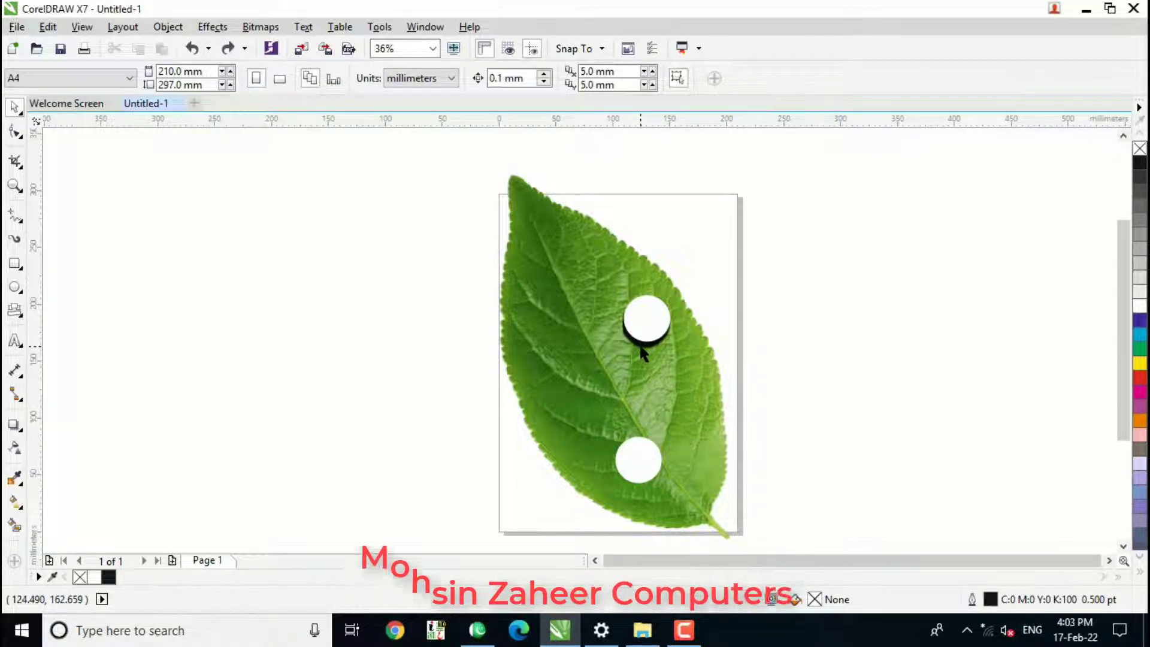
Break the upper circle's drop shadow group apart so the shadow is a separate object.
{"action": "left_click", "coordinate": [643, 354]}
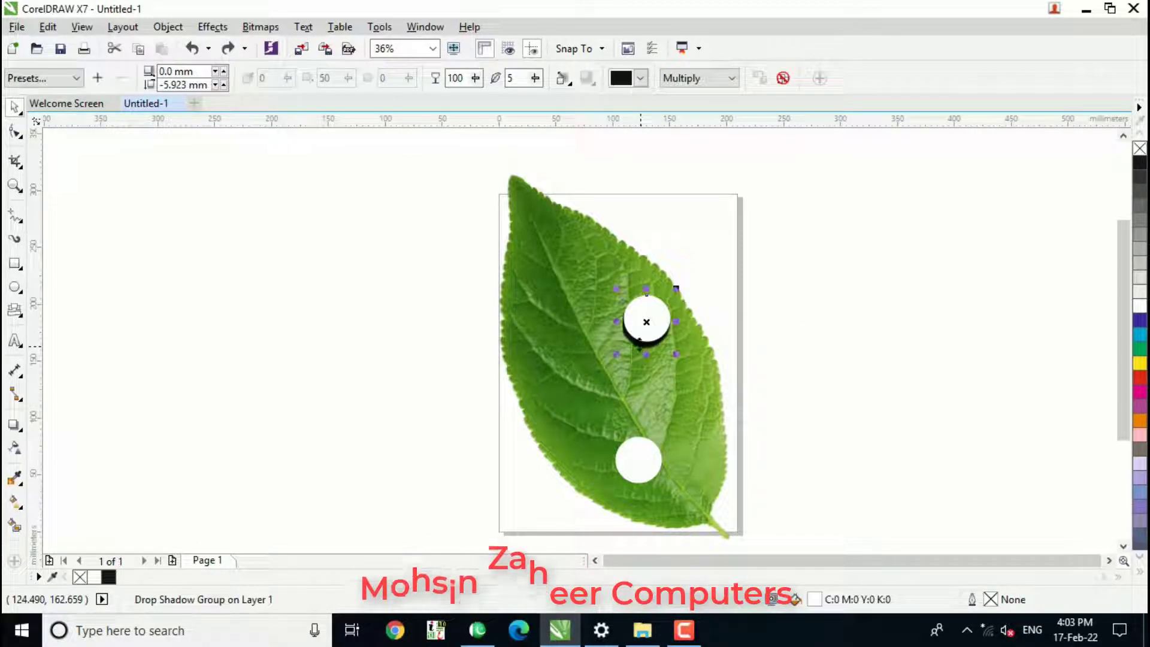
{"action": "left_click", "coordinate": [168, 29]}
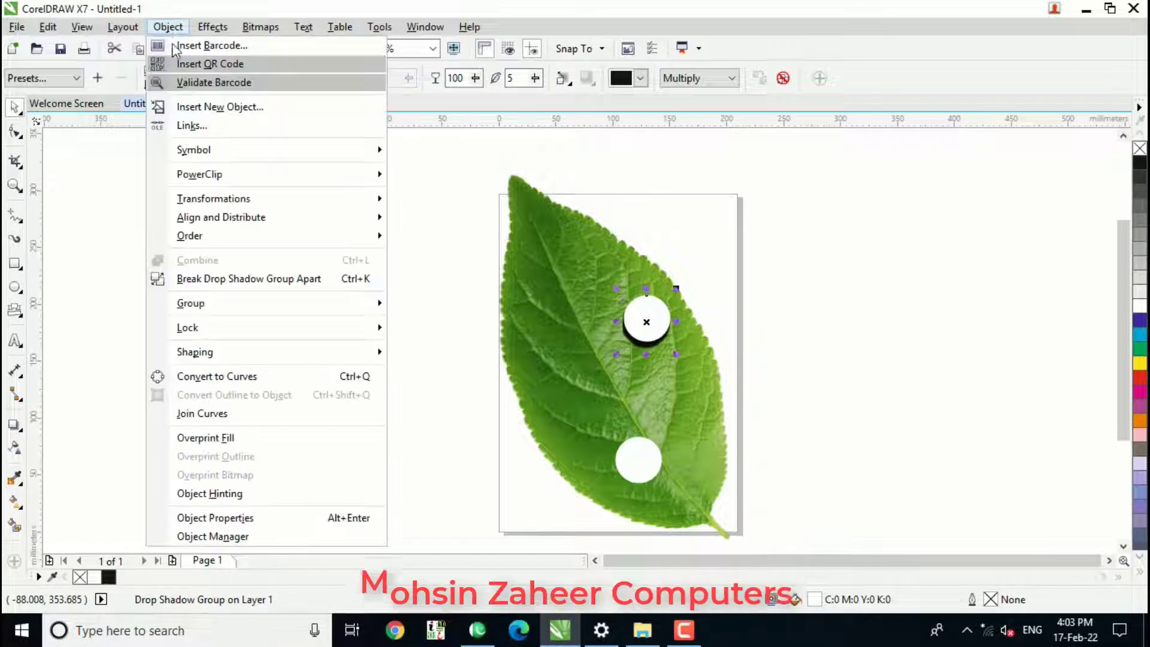
{"action": "left_click", "coordinate": [257, 279]}
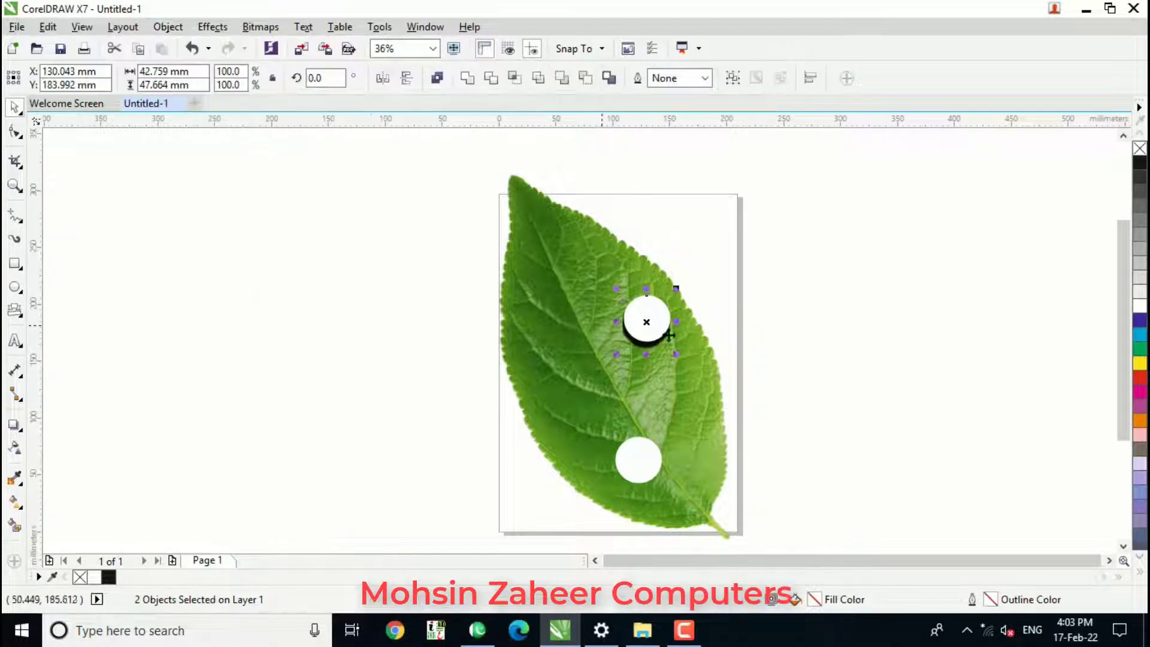
{"action": "left_click", "coordinate": [781, 339]}
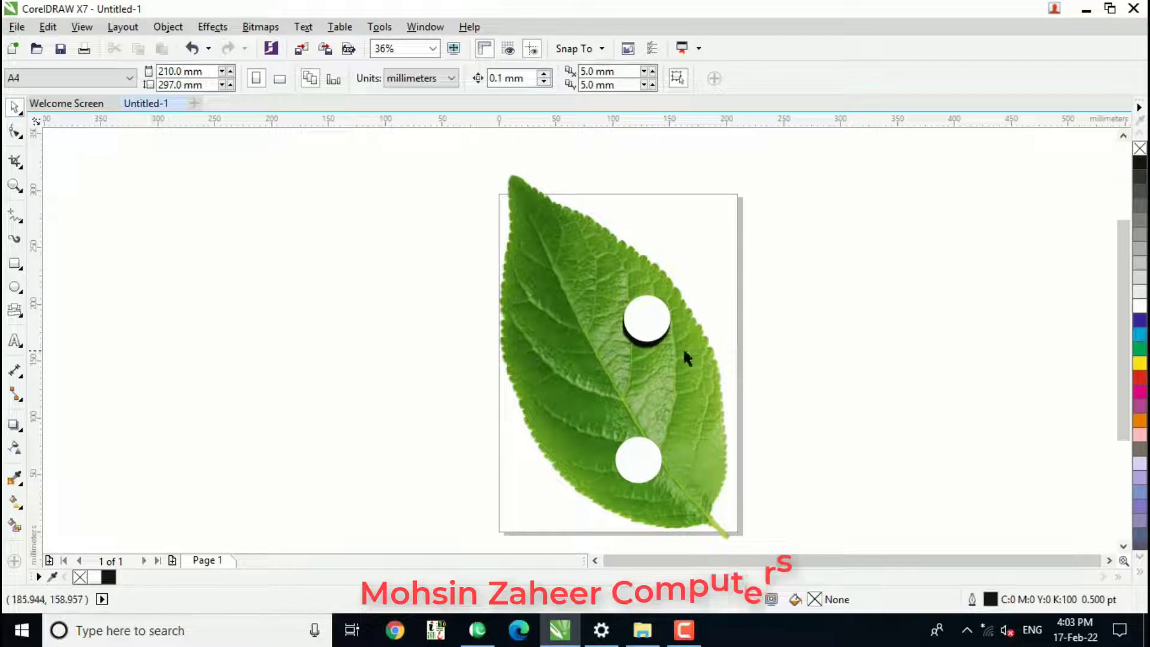
Move the separated shadow slightly upward so that only a thinner crescent shows below the white circle.
{"action": "left_click", "coordinate": [644, 352]}
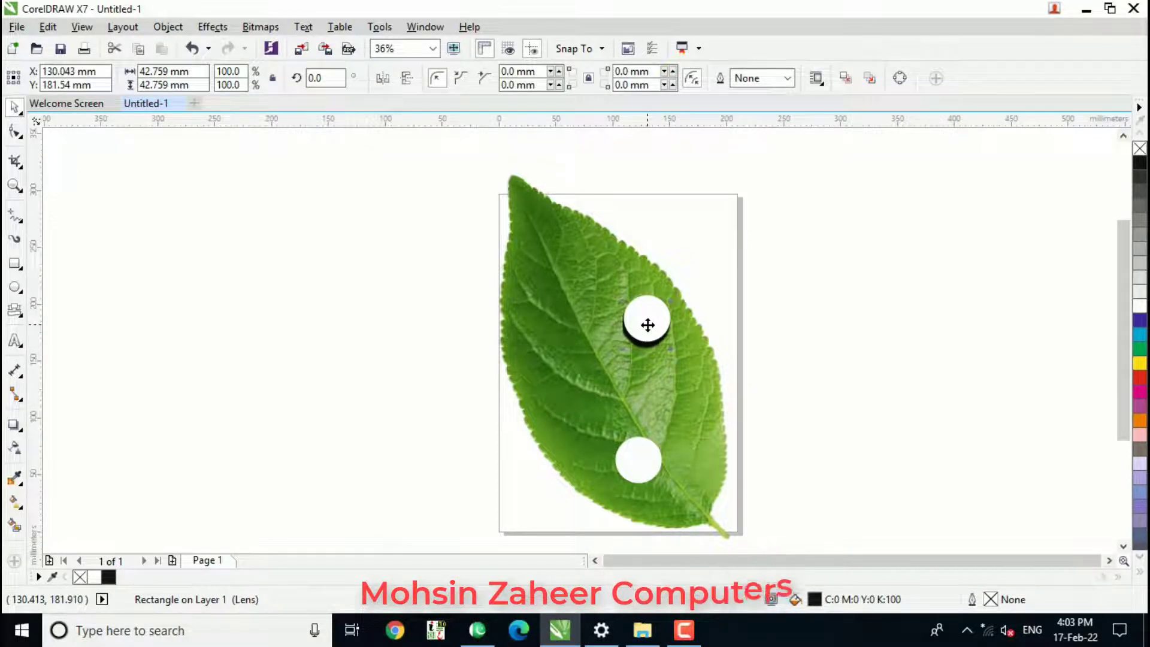
{"action": "left_click_drag", "start_coordinate": [649, 324], "coordinate": [649, 323]}
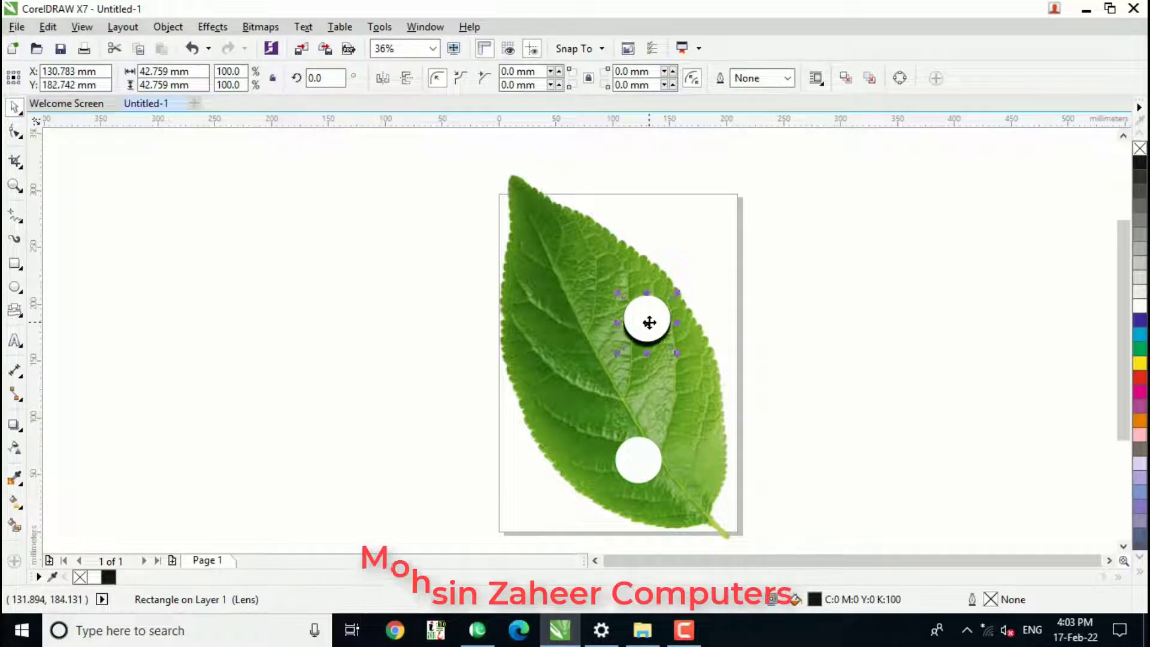
{"action": "left_click", "coordinate": [775, 296]}
Combine the upper white circle with its shadow into one object, leaving a dark crescent.
{"action": "left_click_drag", "start_coordinate": [829, 259], "coordinate": [609, 372]}
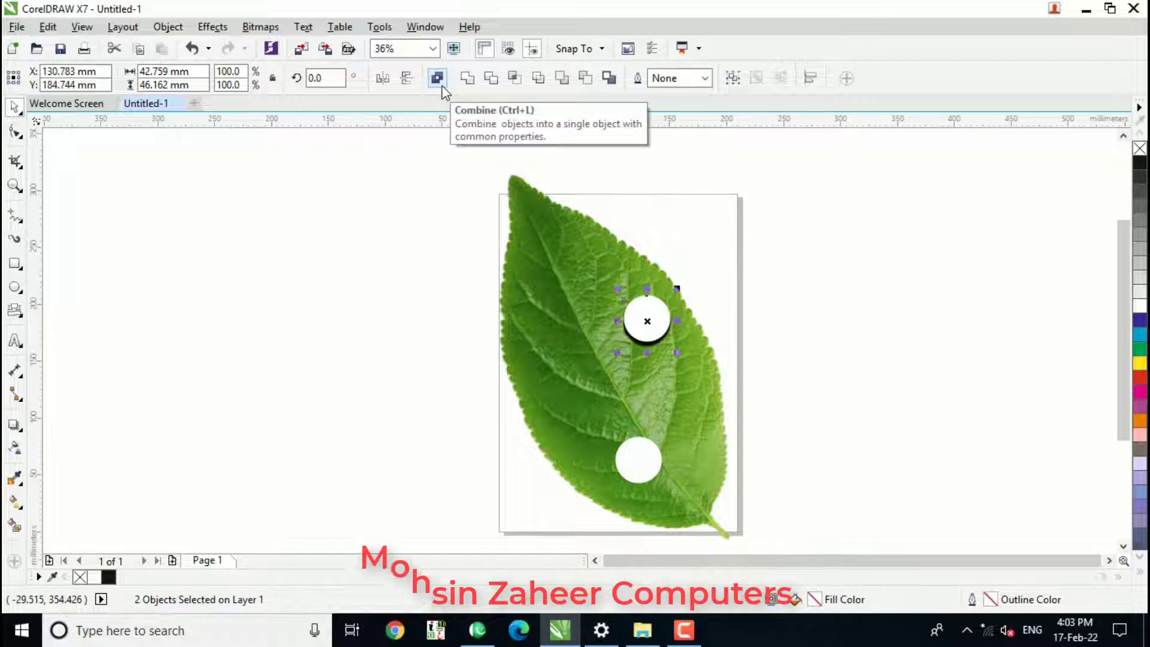
{"action": "left_click", "coordinate": [168, 27]}
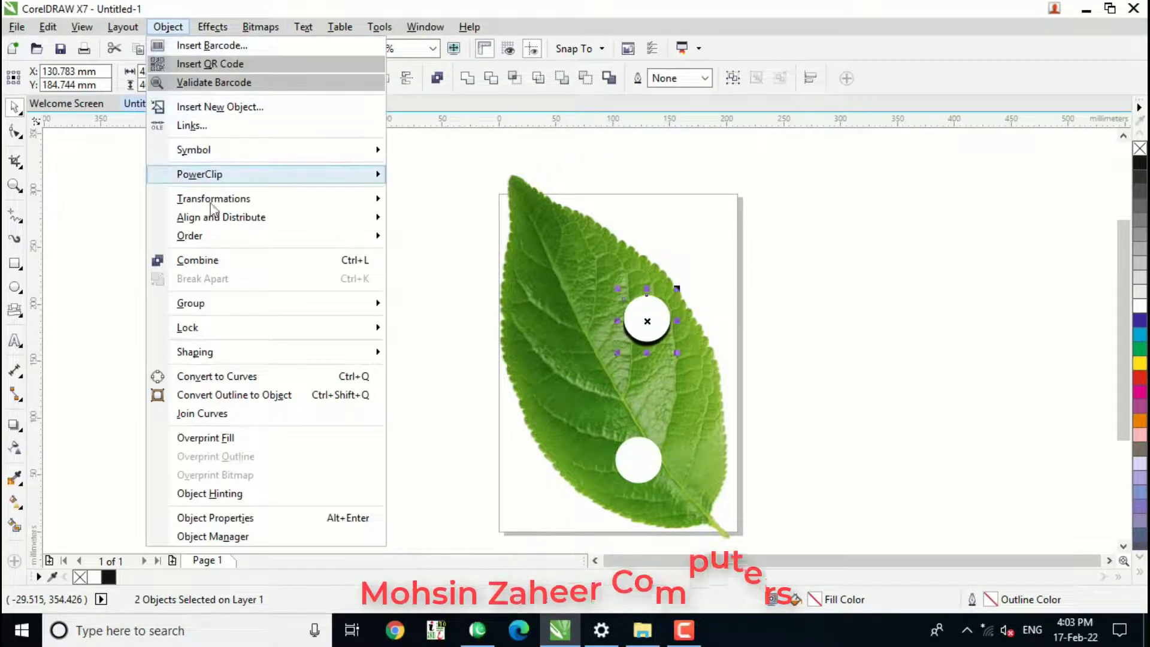
{"action": "left_click", "coordinate": [226, 261]}
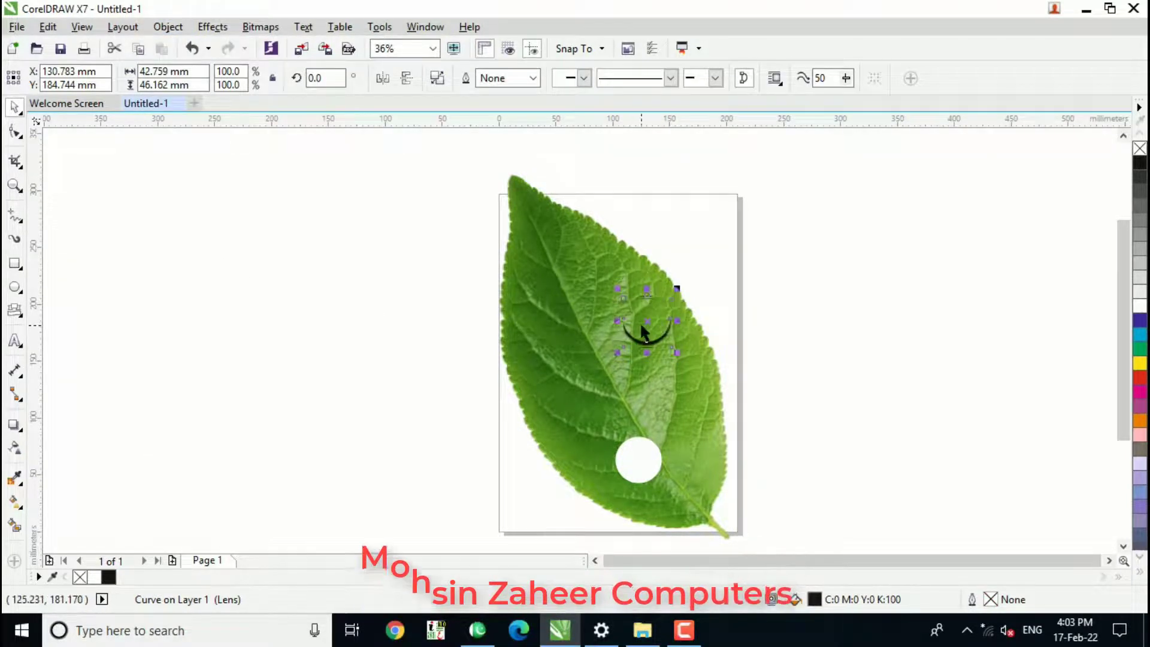
Fill the lower circle black and fade it out from top to centre with a linear transparency at about -92 degrees.
{"action": "left_click", "coordinate": [647, 460]}
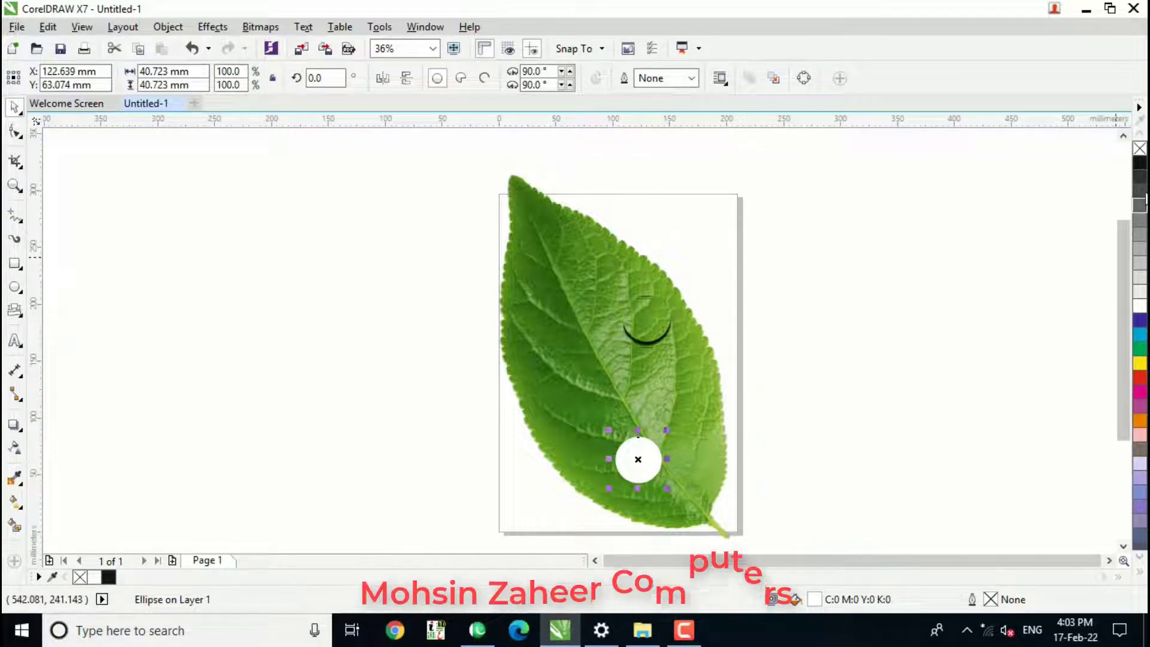
{"action": "left_click", "coordinate": [1141, 164]}
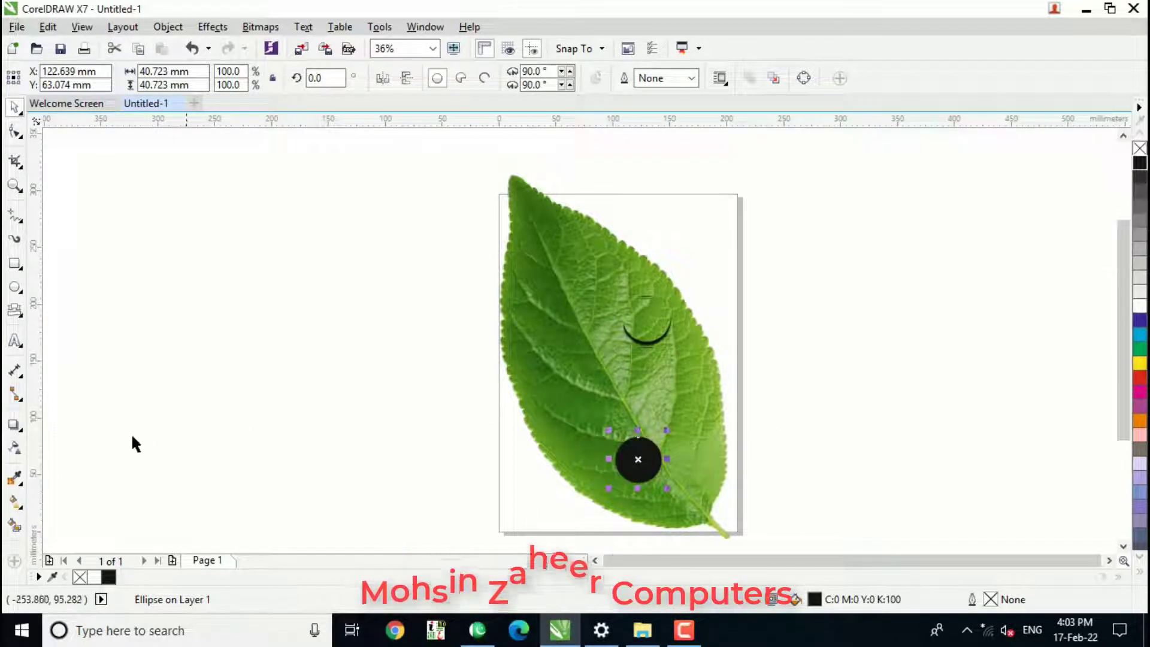
{"action": "left_click", "coordinate": [15, 450]}
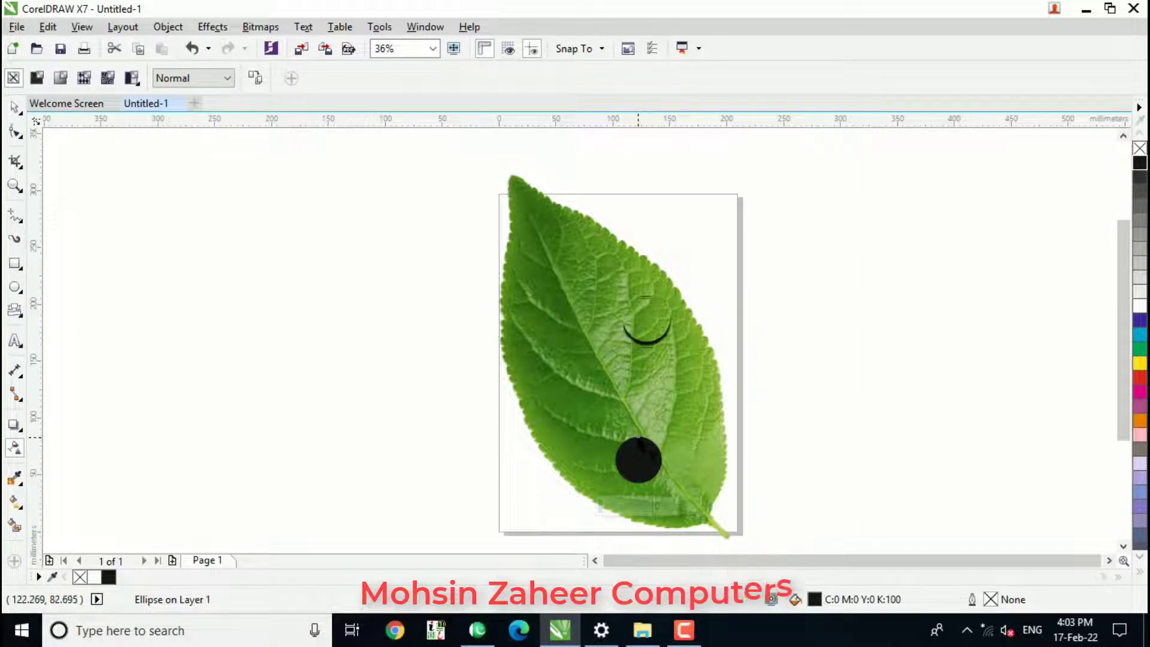
{"action": "left_click_drag", "start_coordinate": [639, 438], "coordinate": [638, 467]}
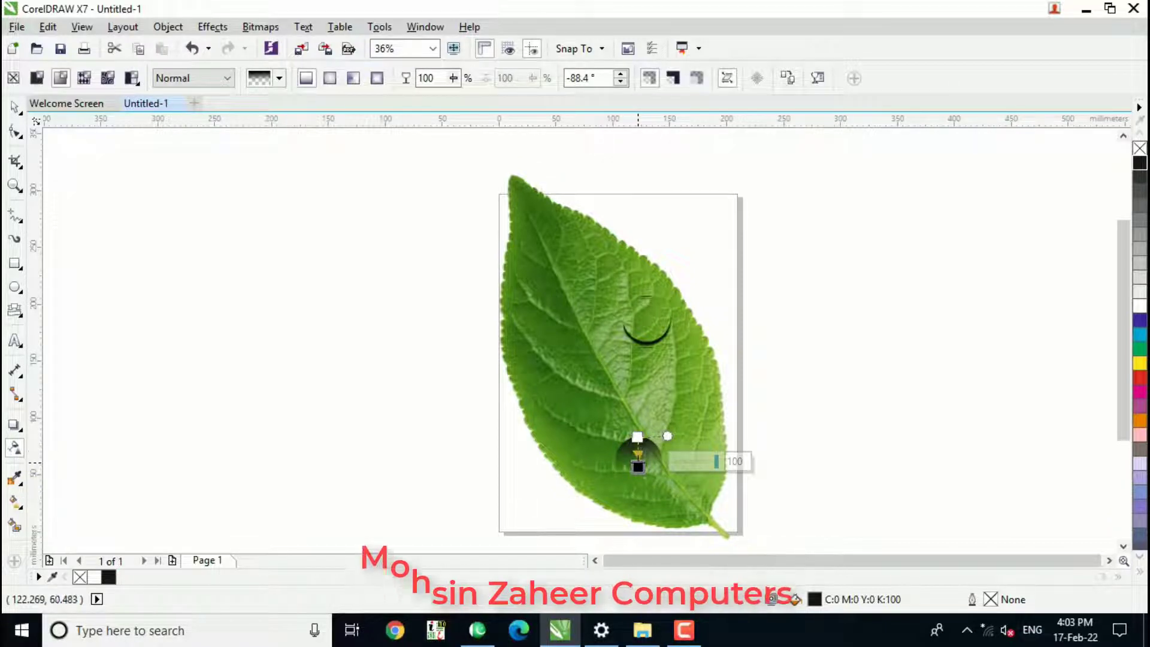
{"action": "left_click_drag", "start_coordinate": [639, 467], "coordinate": [636, 458]}
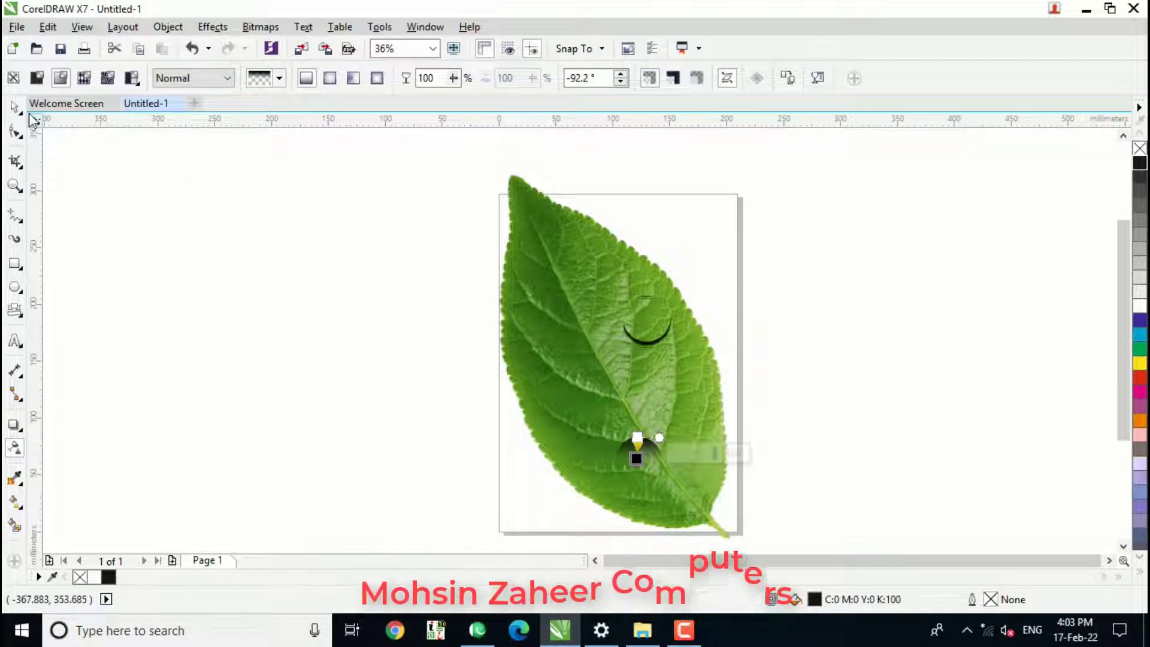
Move the faded black circle up onto the dark crescent, aligning it with the crescent's curve.
{"action": "left_click", "coordinate": [14, 107]}
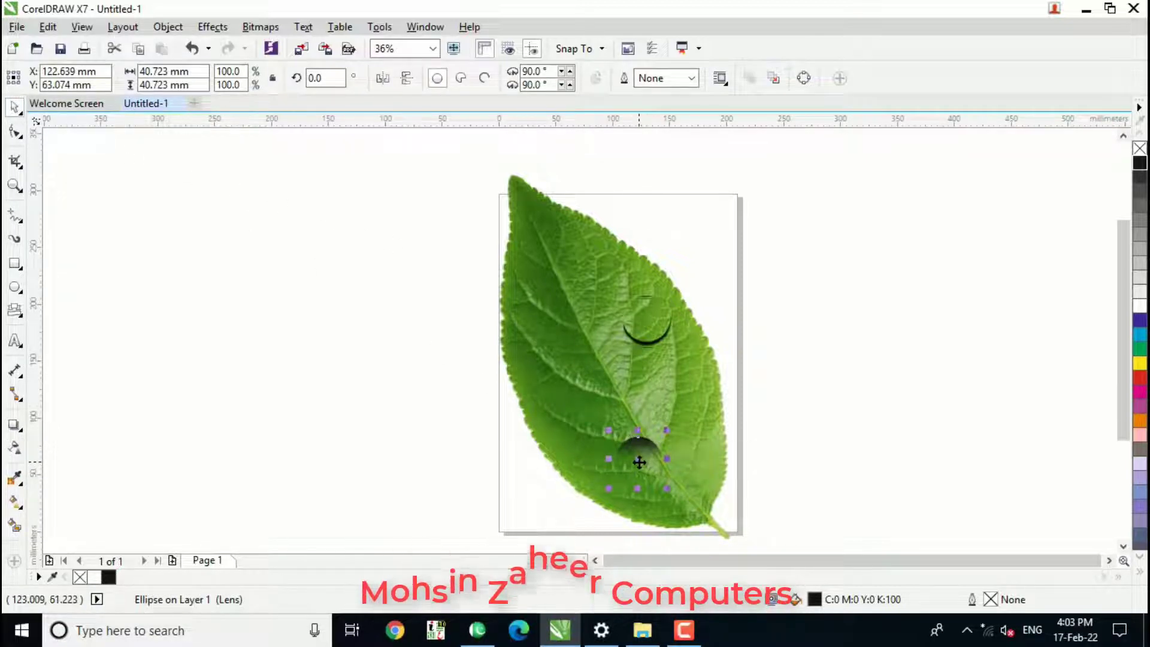
{"action": "left_click_drag", "start_coordinate": [639, 462], "coordinate": [648, 324]}
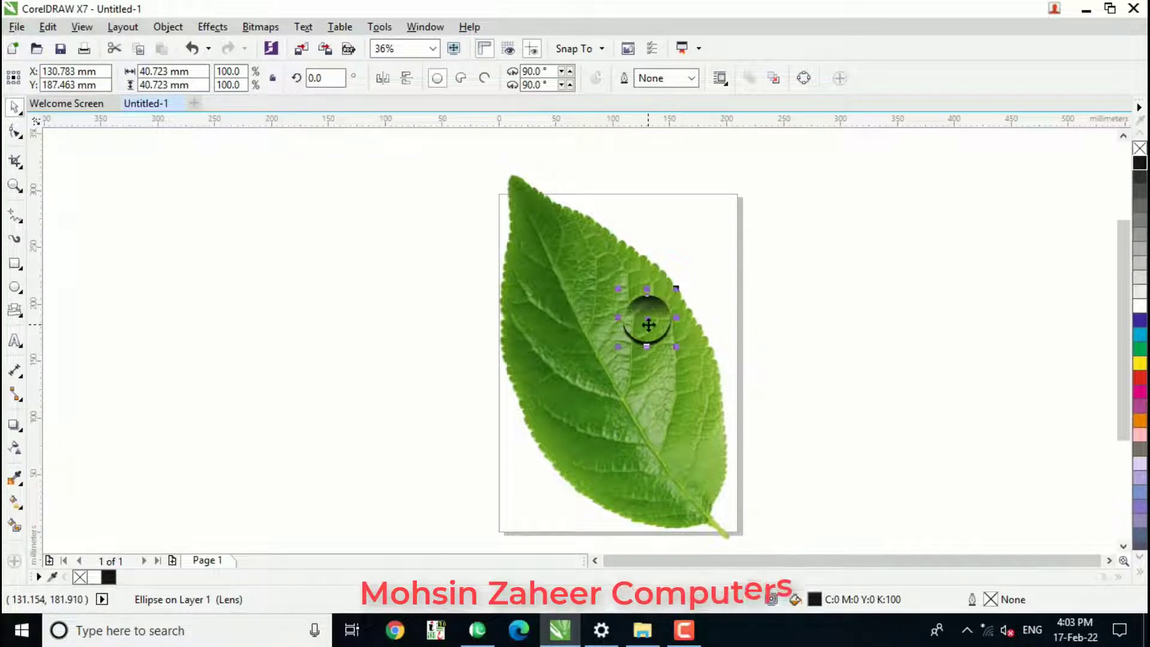
Nudge the faded black circle slightly left and up so its edge lines up with the dark crescent.
{"action": "key", "text": "Left"}
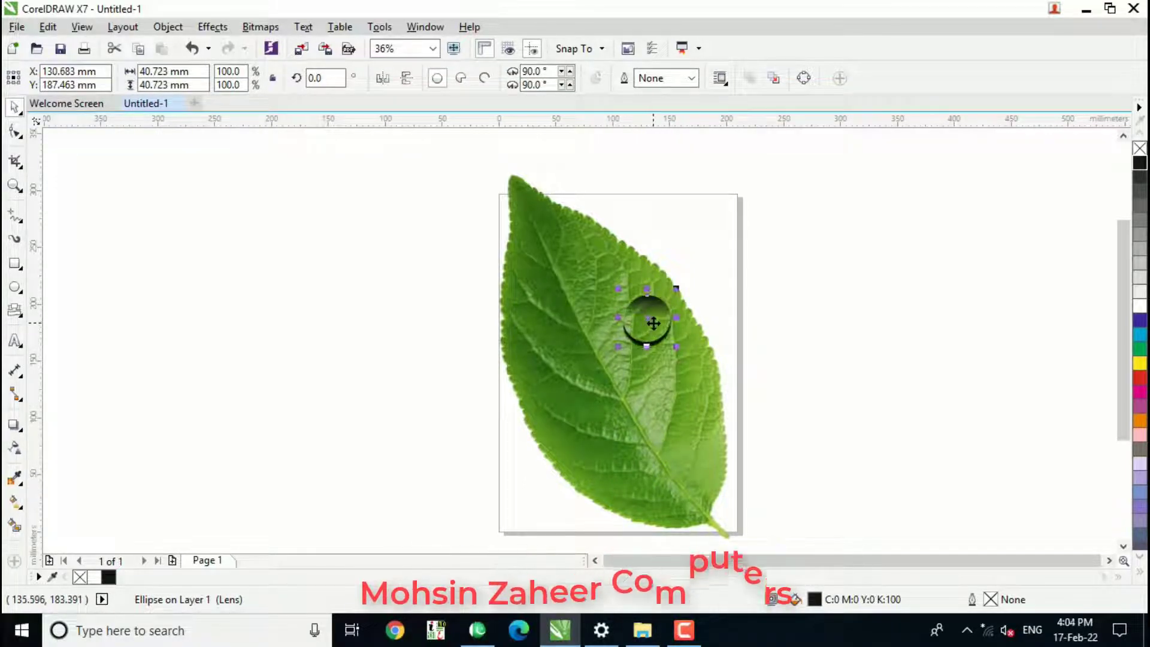
{"action": "key", "text": "Up"}
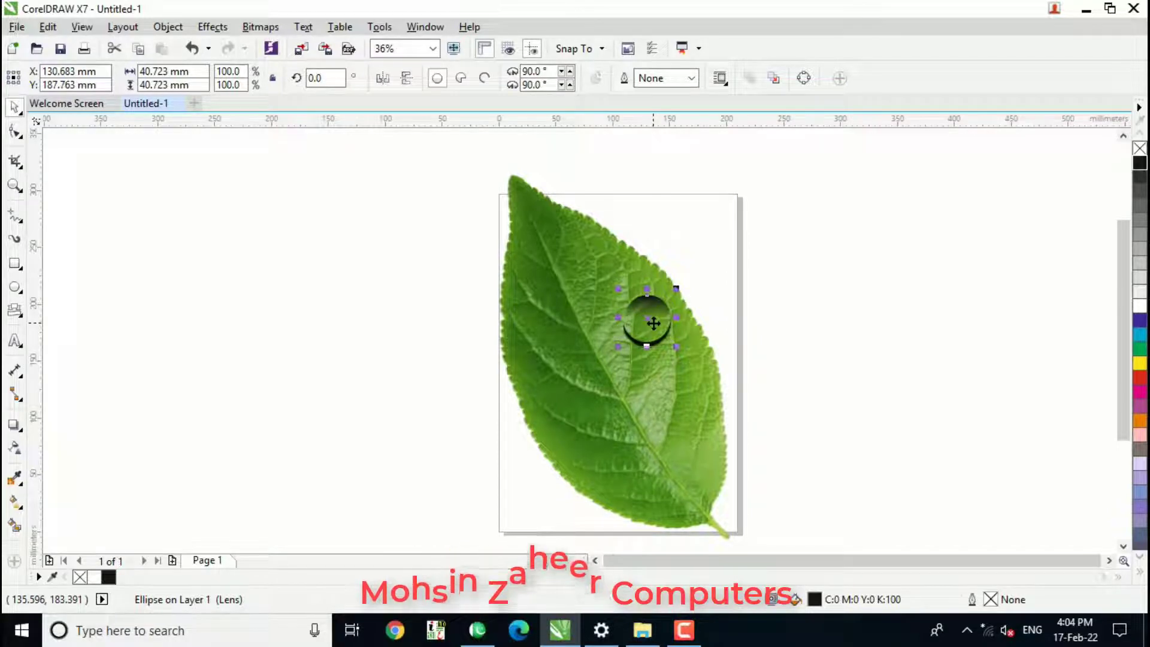
{"action": "left_click_drag", "start_coordinate": [653, 323], "coordinate": [651, 319]}
{"action": "left_click", "coordinate": [727, 292]}
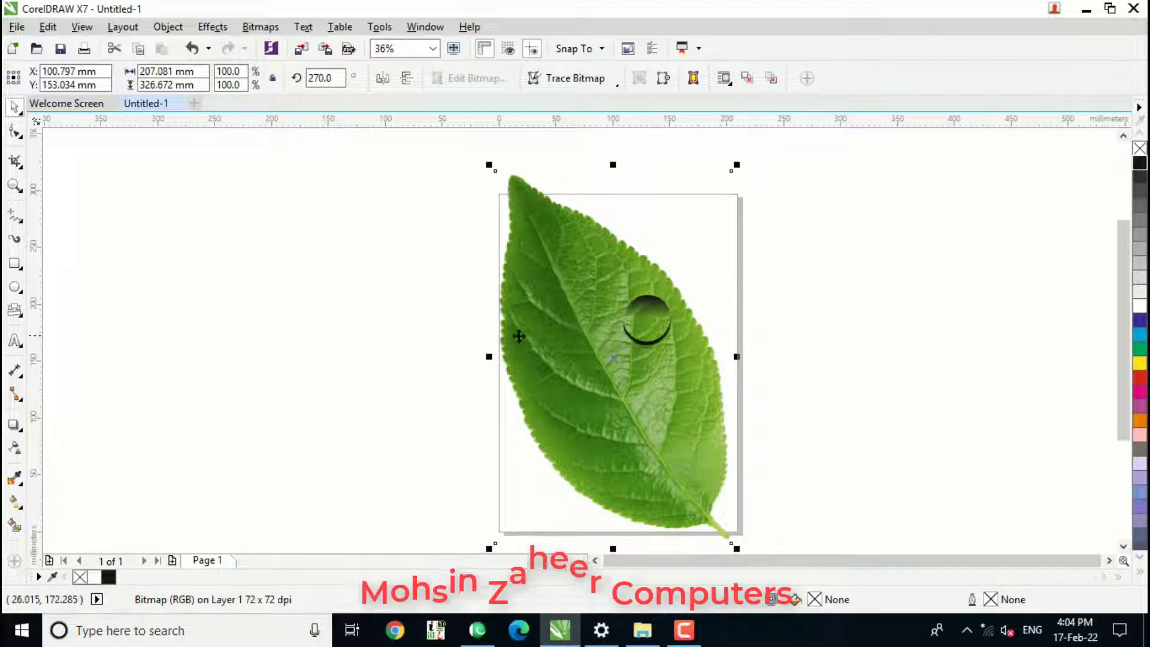
{"action": "left_click", "coordinate": [102, 171]}
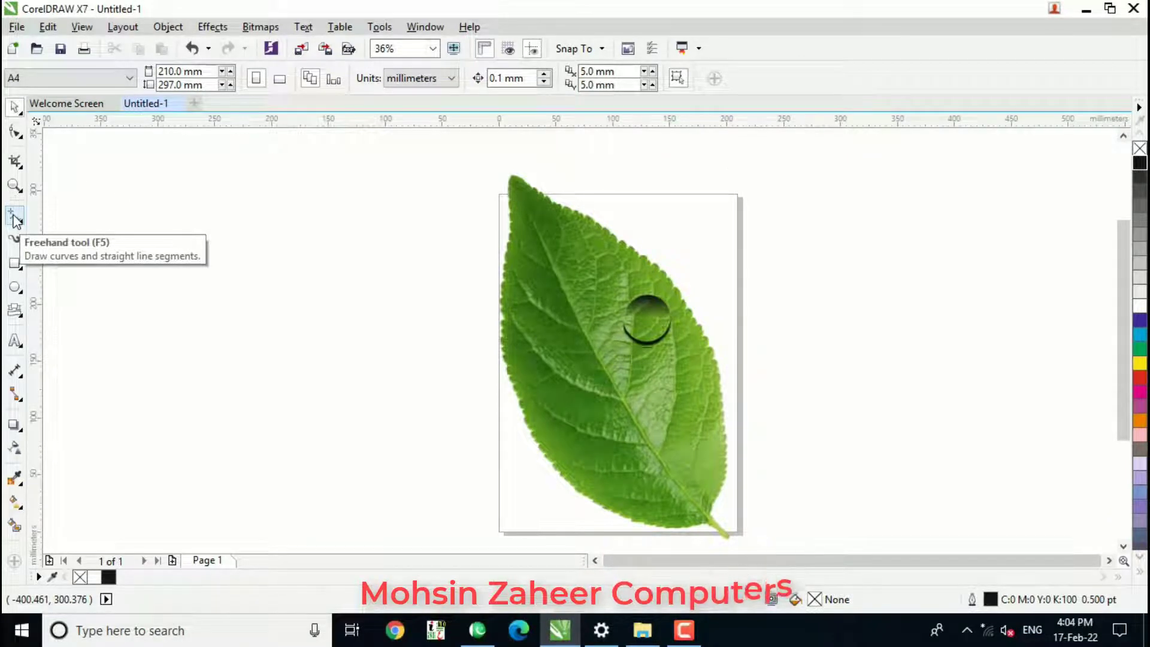
Draw a slanted line about 11 mm wide and 19 mm high inside the drop's right half and close it back over itself with the Freehand tool.
{"action": "key", "text": "z"}
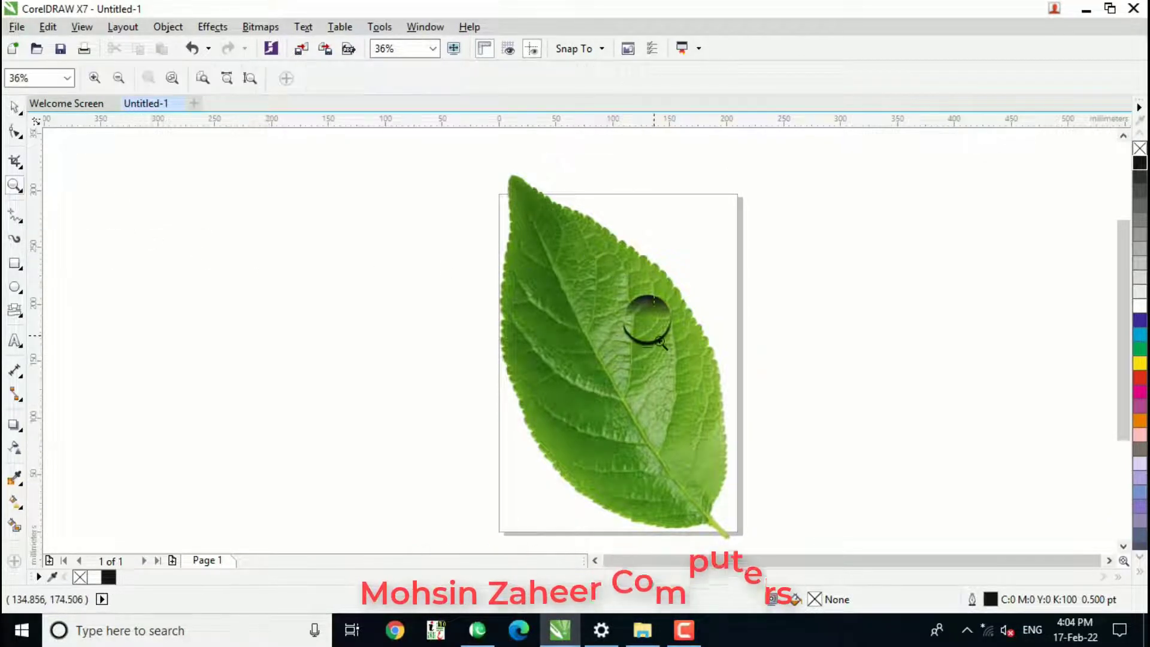
{"action": "left_click_drag", "start_coordinate": [687, 367], "coordinate": [686, 367]}
{"action": "left_click", "coordinate": [15, 215]}
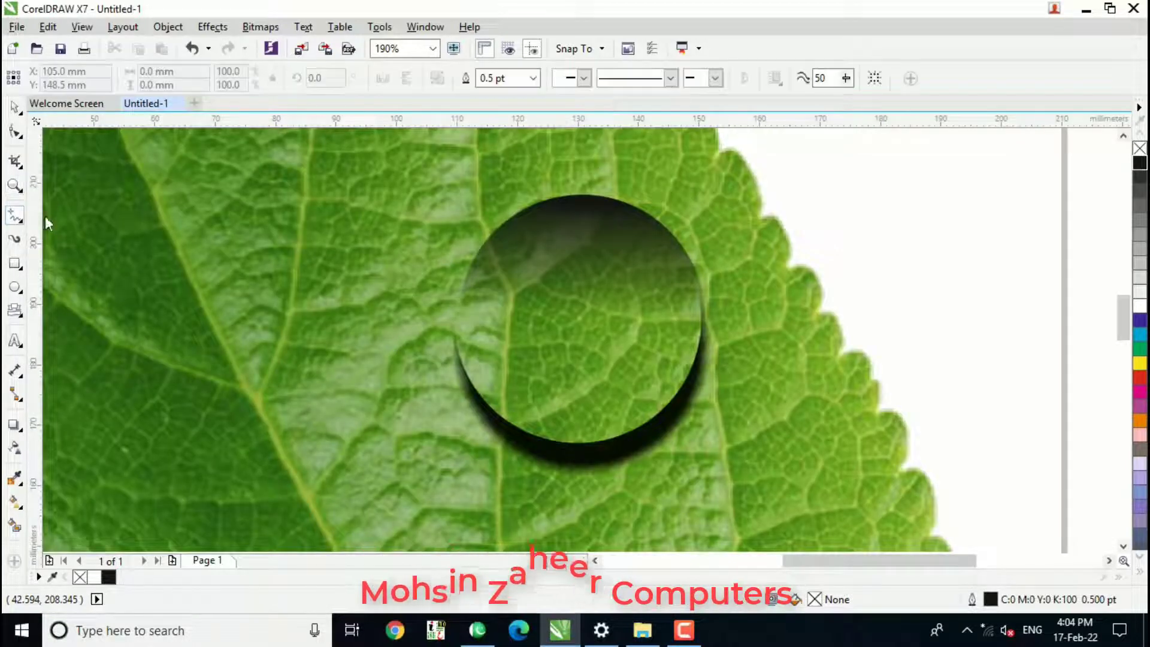
{"action": "left_click", "coordinate": [605, 262]}
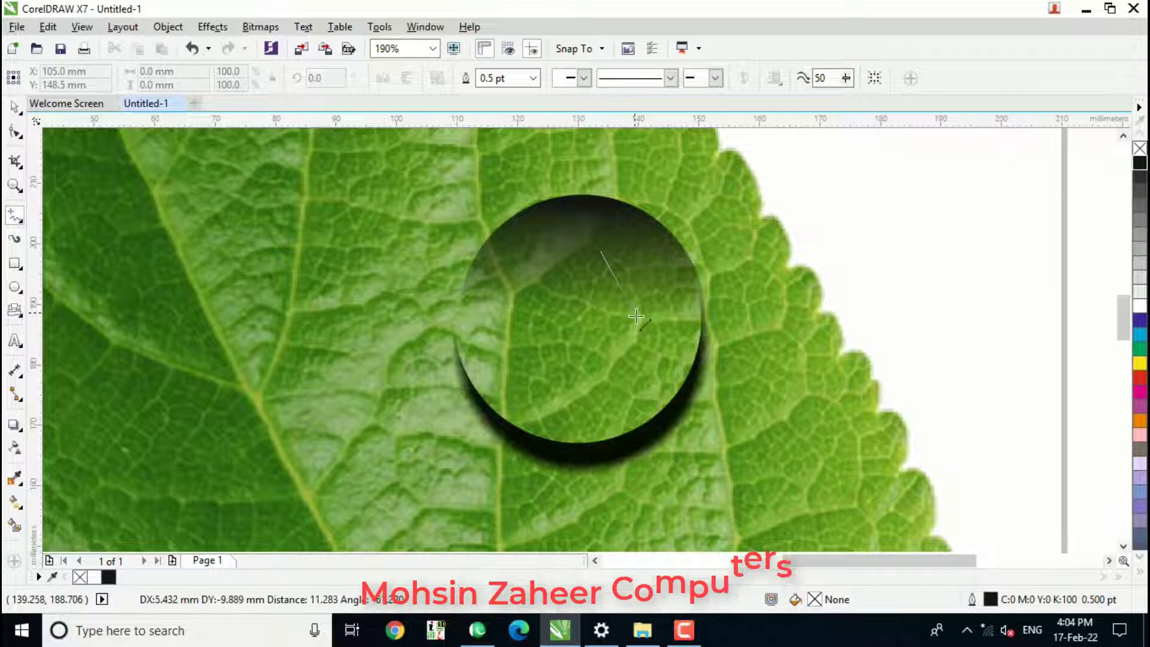
{"action": "left_click", "coordinate": [669, 368]}
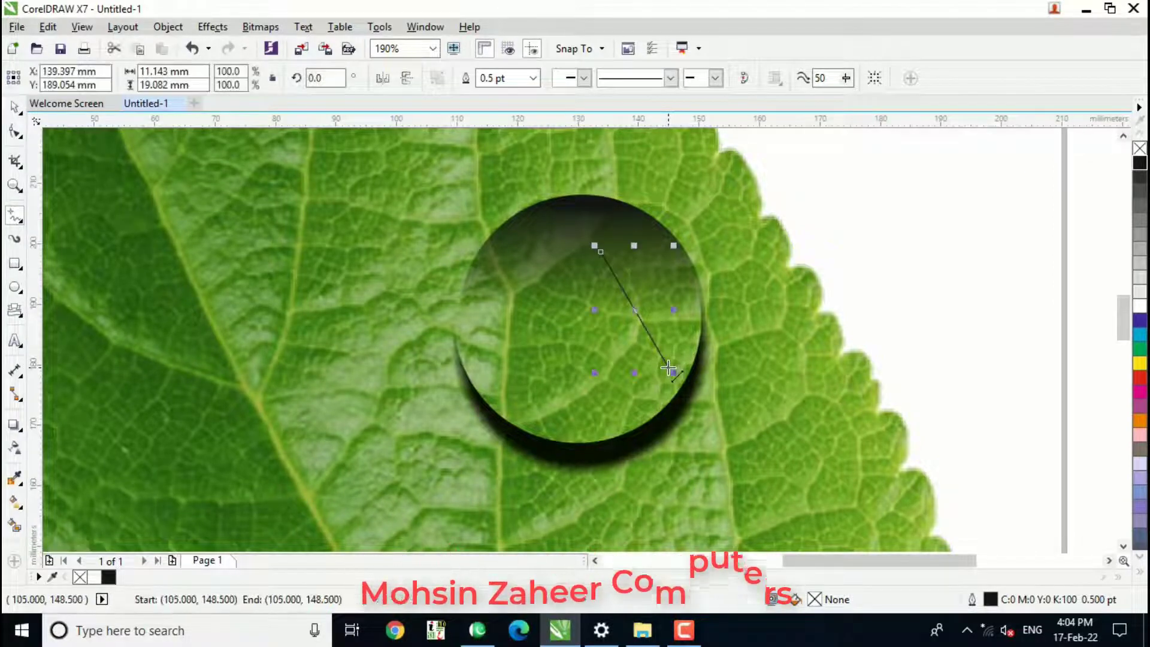
{"action": "left_click", "coordinate": [600, 252]}
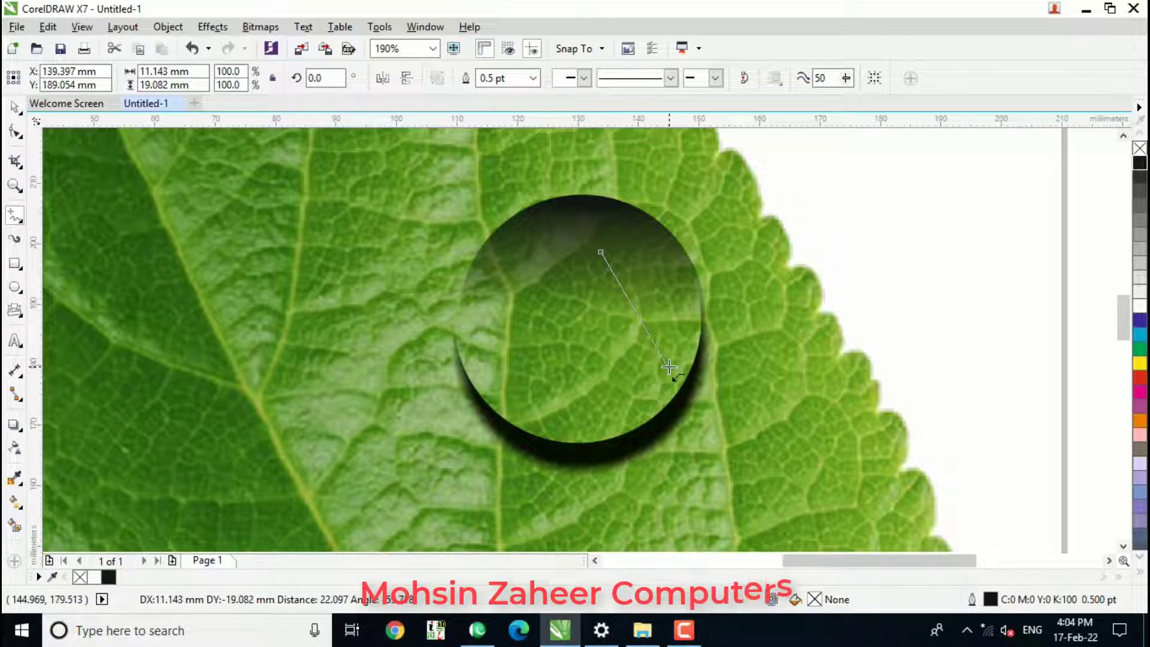
{"action": "left_click", "coordinate": [669, 367]}
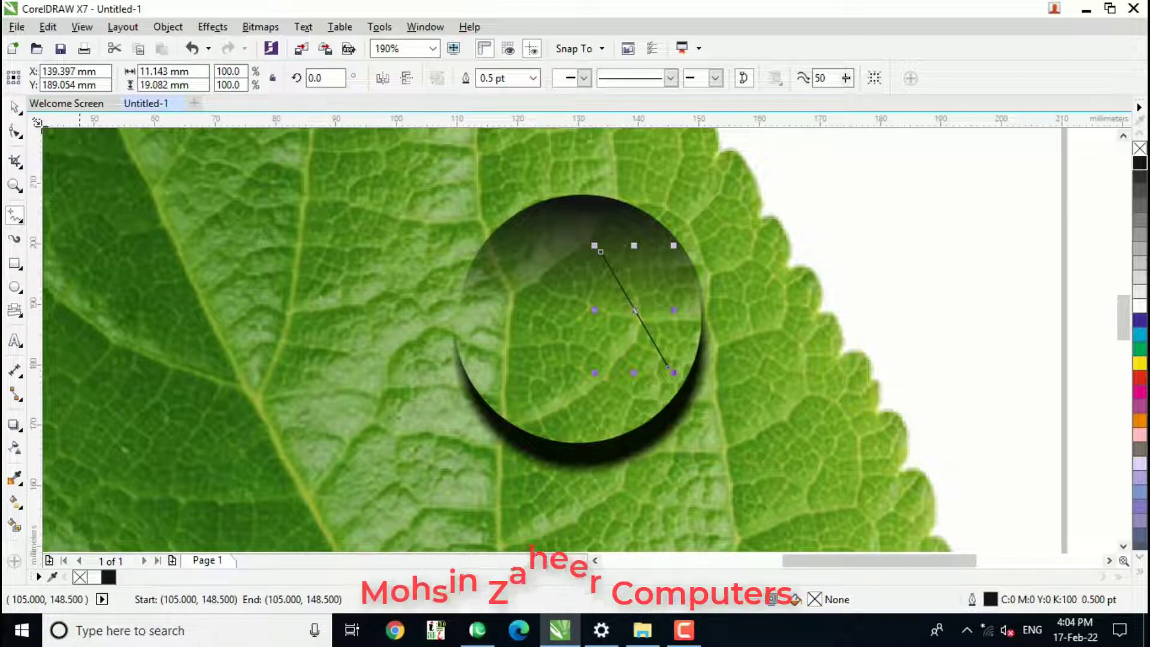
Convert both segments of the closed line to curves and bend them outward into a thin crescent.
{"action": "left_click", "coordinate": [15, 133]}
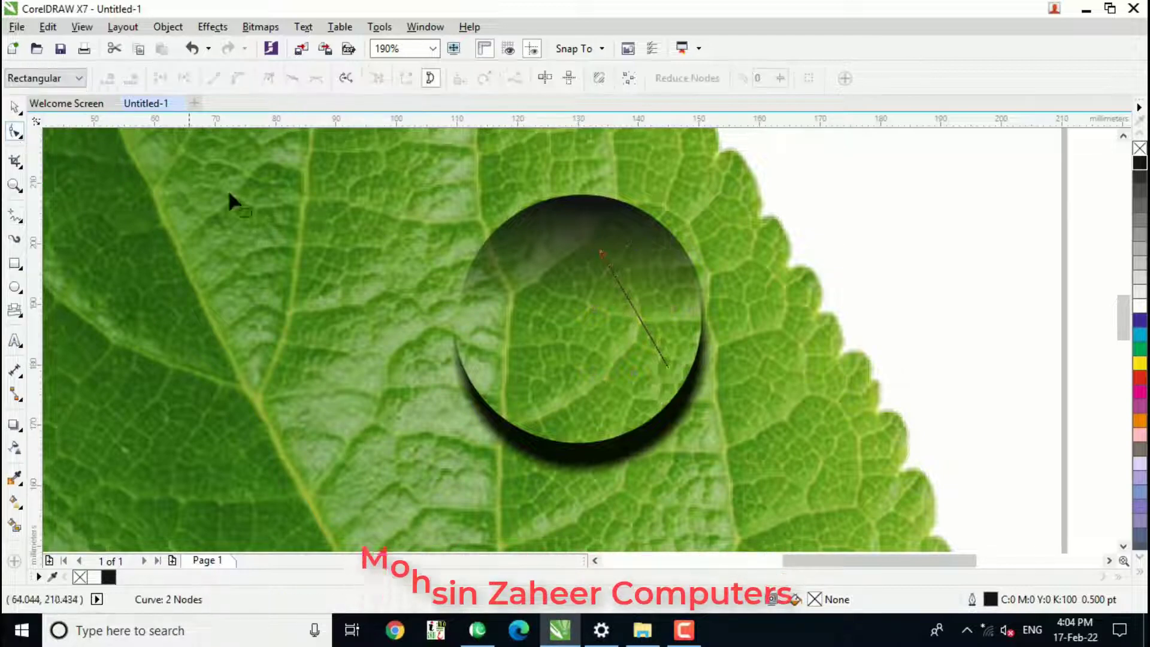
{"action": "right_click", "coordinate": [625, 293]}
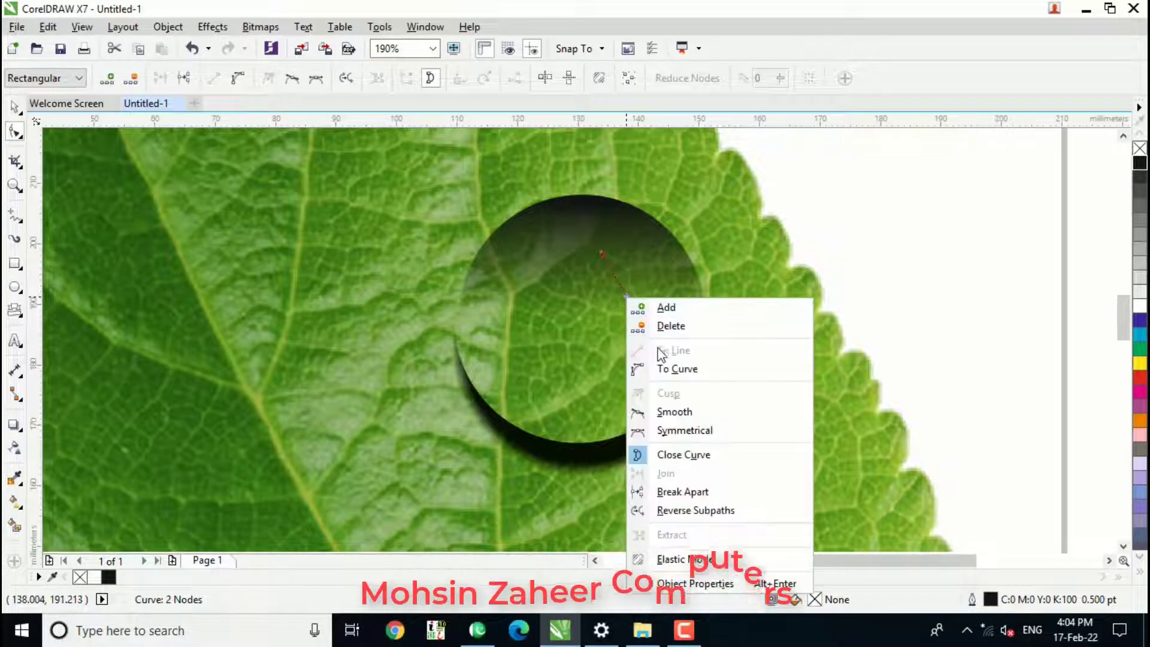
{"action": "left_click", "coordinate": [665, 369]}
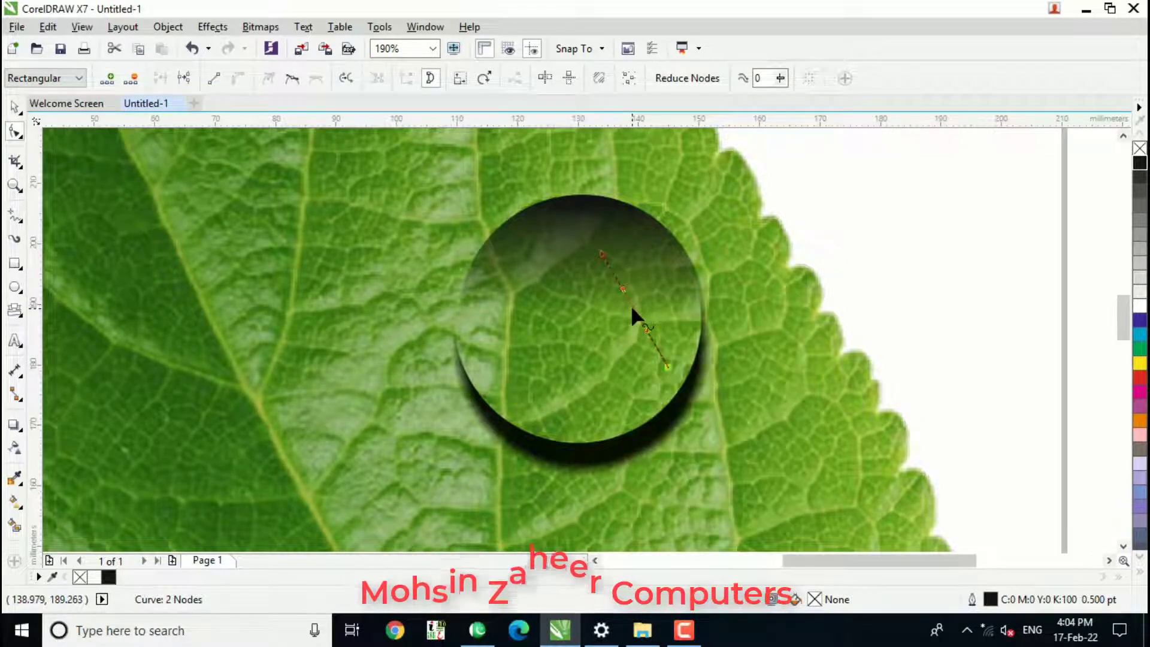
{"action": "mouse_move", "coordinate": [634, 308]}
{"action": "left_mouse_down"}
{"action": "mouse_move", "coordinate": [648, 302]}
{"action": "mouse_move", "coordinate": [639, 321]}
{"action": "left_mouse_up"}
{"action": "right_click", "coordinate": [636, 312]}
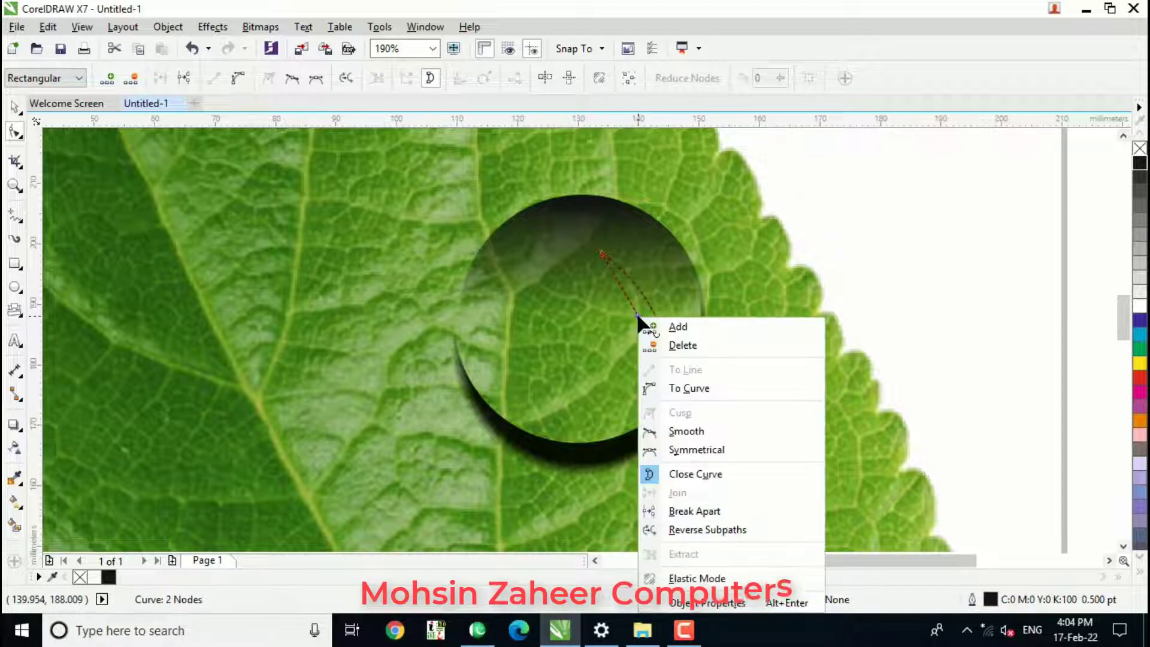
{"action": "left_click", "coordinate": [671, 388]}
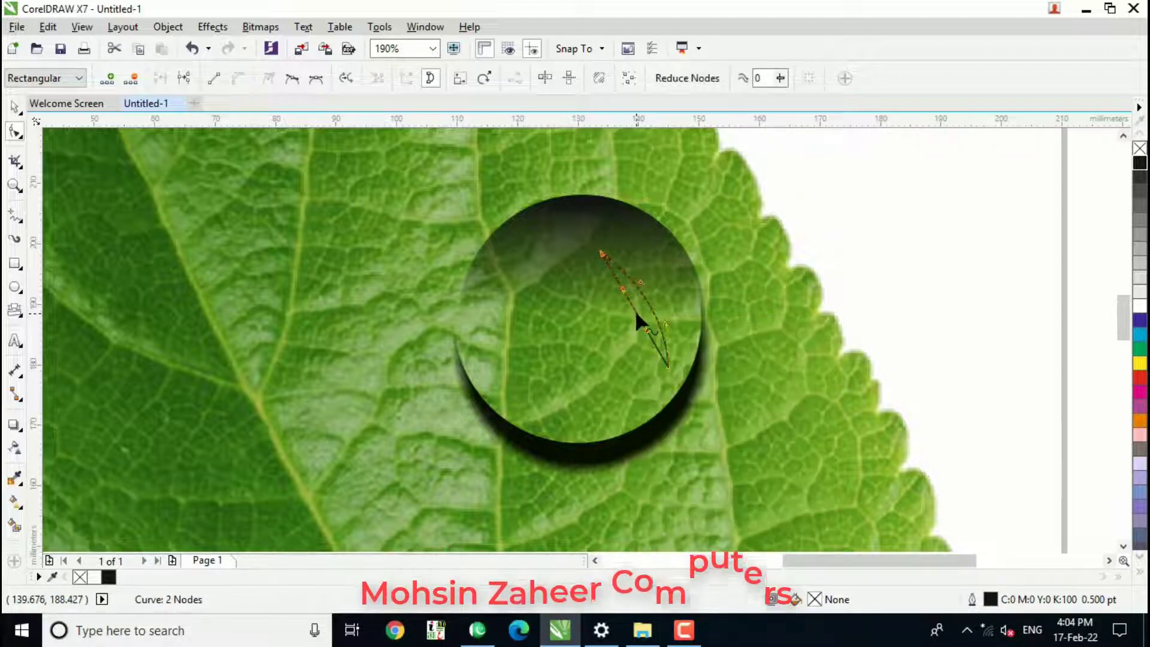
{"action": "left_click_drag", "start_coordinate": [636, 312], "coordinate": [638, 312]}
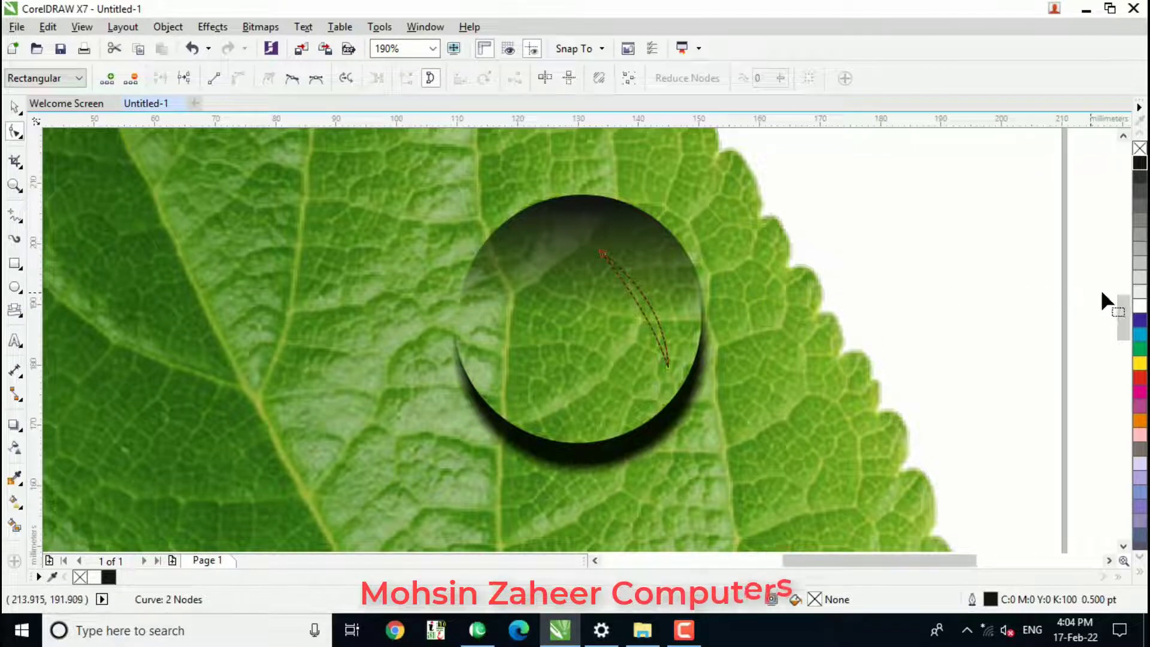
Fill the thin crescent with white and remove its outline.
{"action": "left_click", "coordinate": [1138, 307]}
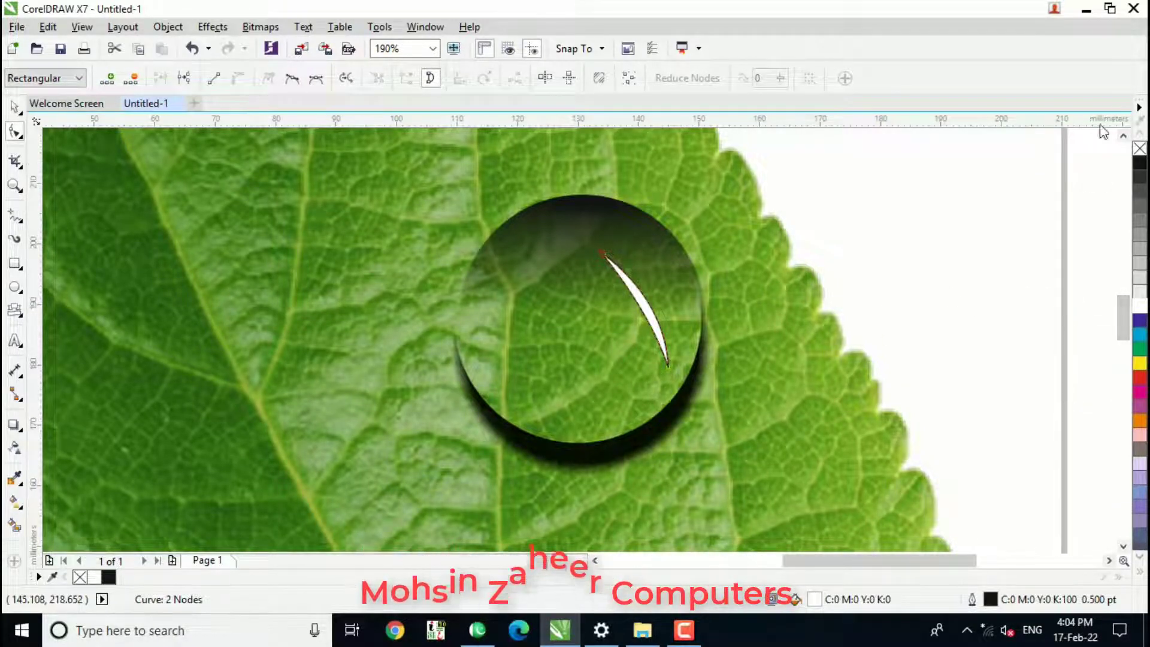
{"action": "right_click", "coordinate": [1139, 148]}
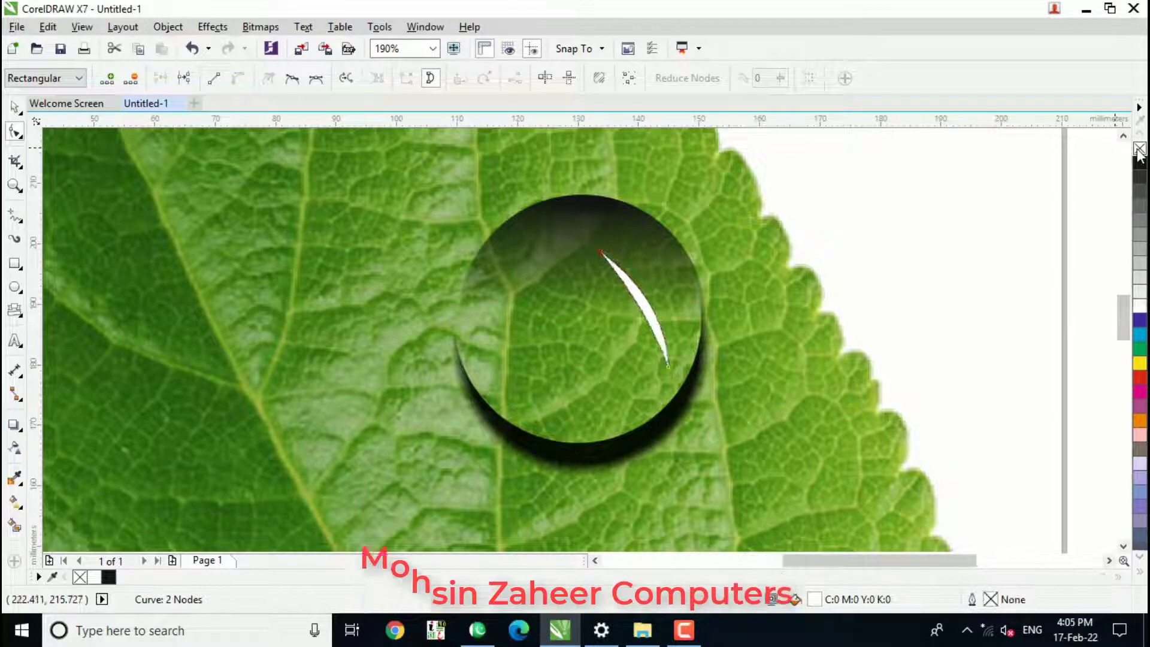
Move the white highlight closer to the drop's right edge and scale it down to 93.4%.
{"action": "key", "text": "space"}
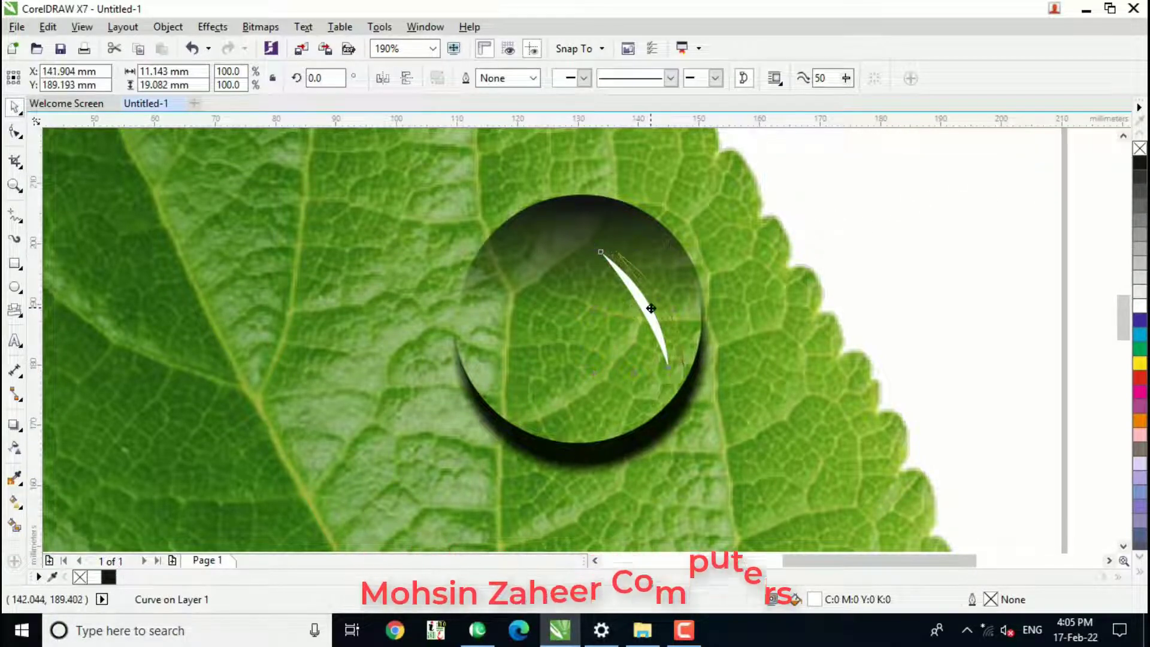
{"action": "mouse_move", "coordinate": [647, 308]}
{"action": "left_mouse_down"}
{"action": "mouse_move", "coordinate": [662, 308]}
{"action": "mouse_move", "coordinate": [652, 306]}
{"action": "left_mouse_up"}
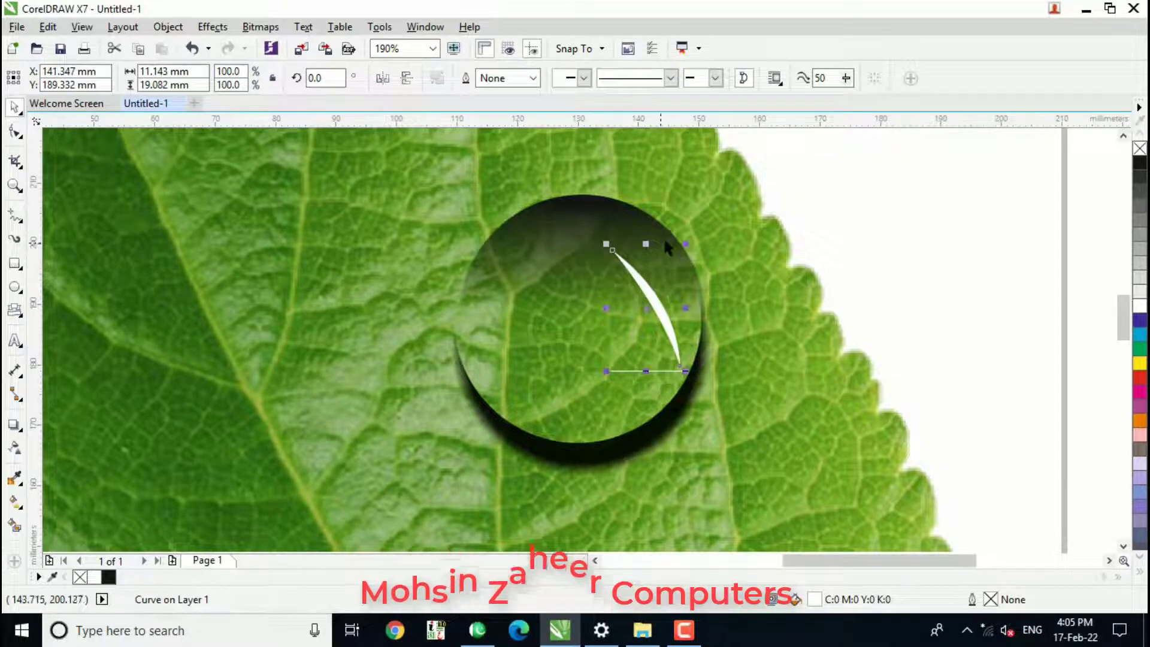
{"action": "left_click_drag", "start_coordinate": [610, 245], "coordinate": [615, 250]}
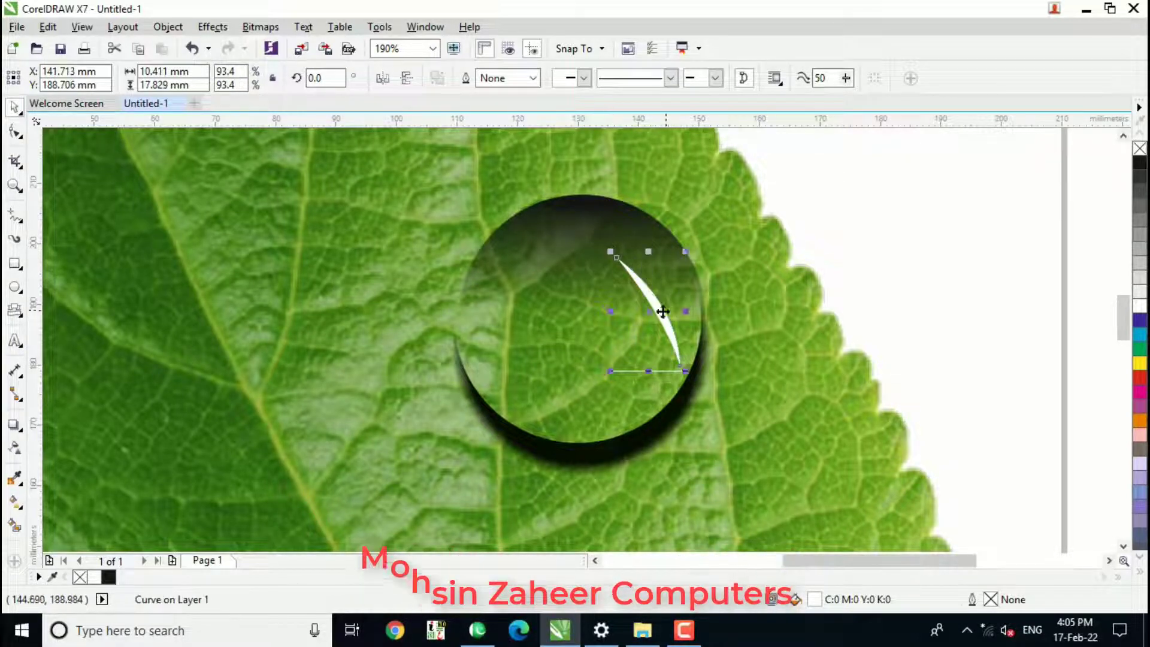
Place a copy of the white highlight at the drop's lower-left edge and rotate it to about 183.4 degrees so it follows the rim.
{"action": "left_click_drag", "start_coordinate": [658, 310], "coordinate": [521, 379]}
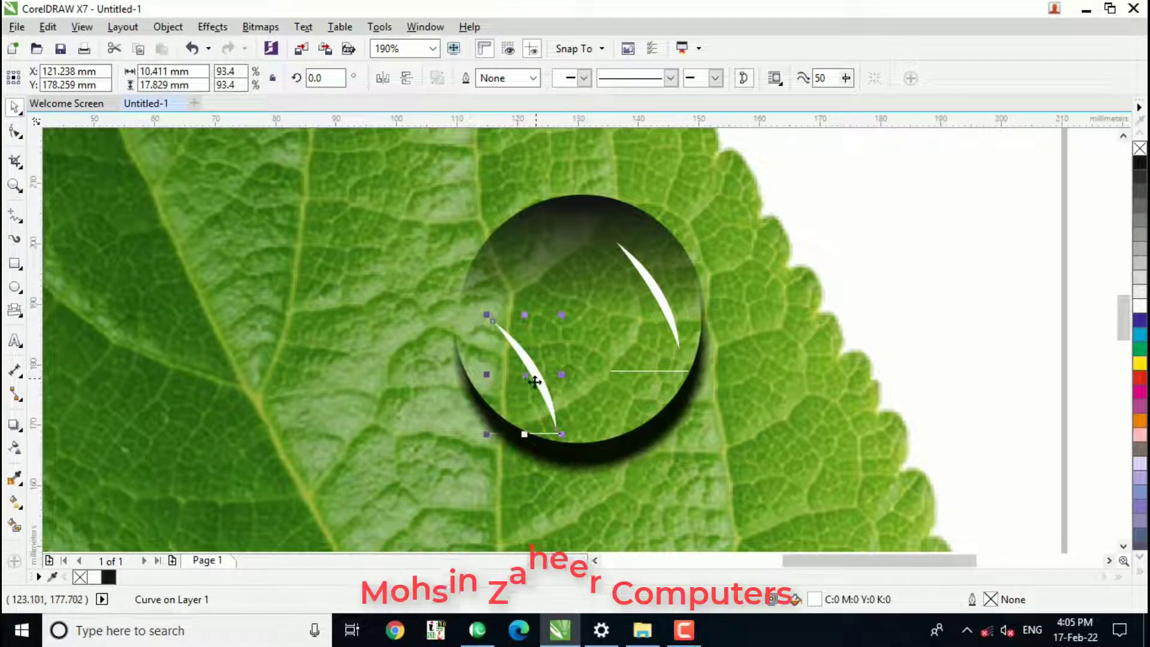
{"action": "left_click_drag", "start_coordinate": [486, 321], "coordinate": [566, 434]}
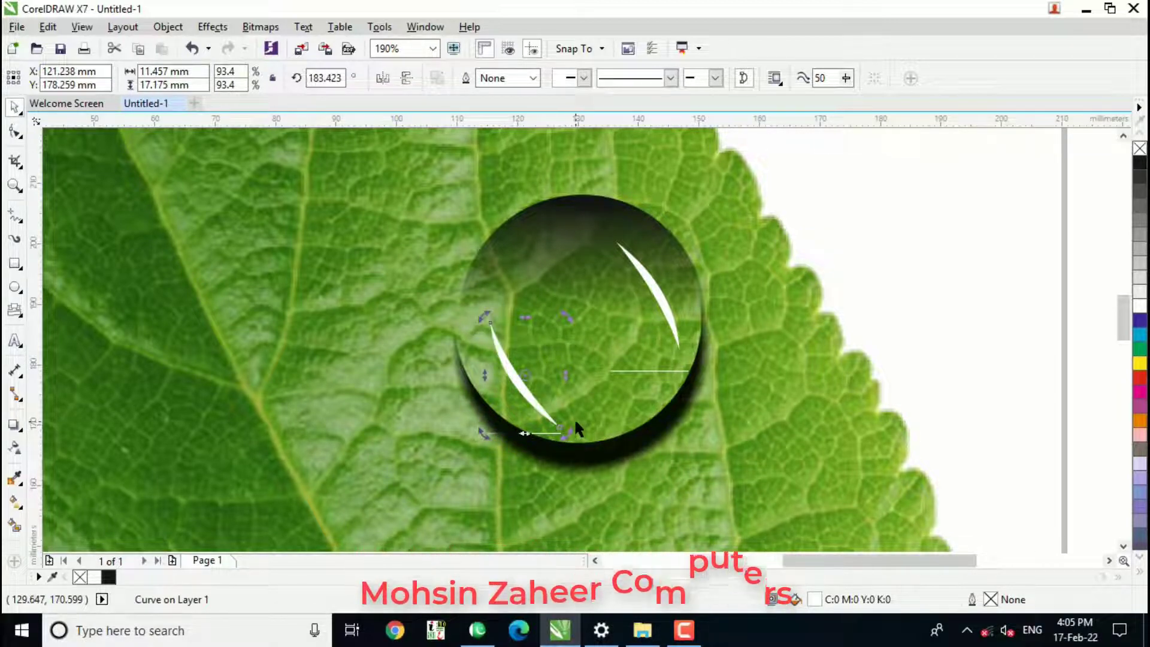
{"action": "key", "text": "F4"}
{"action": "left_click", "coordinate": [747, 337]}
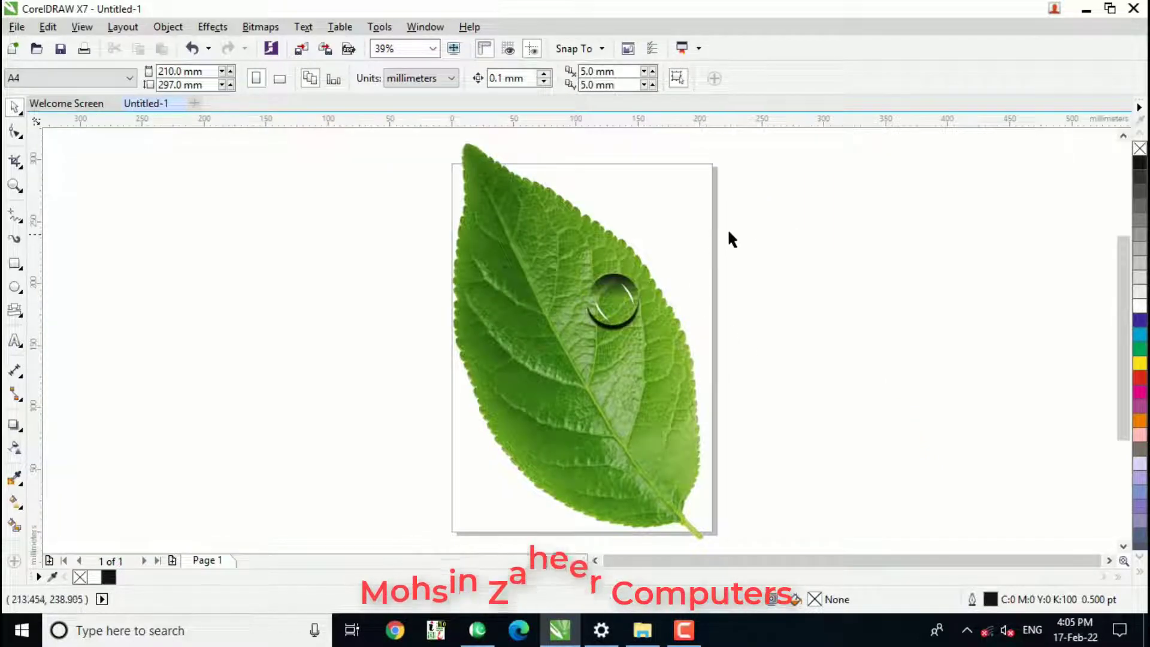
Group all parts of the drop and place three copies elsewhere on the leaf, scaling two of them to 71.6%.
{"action": "left_click_drag", "start_coordinate": [714, 286], "coordinate": [578, 351]}
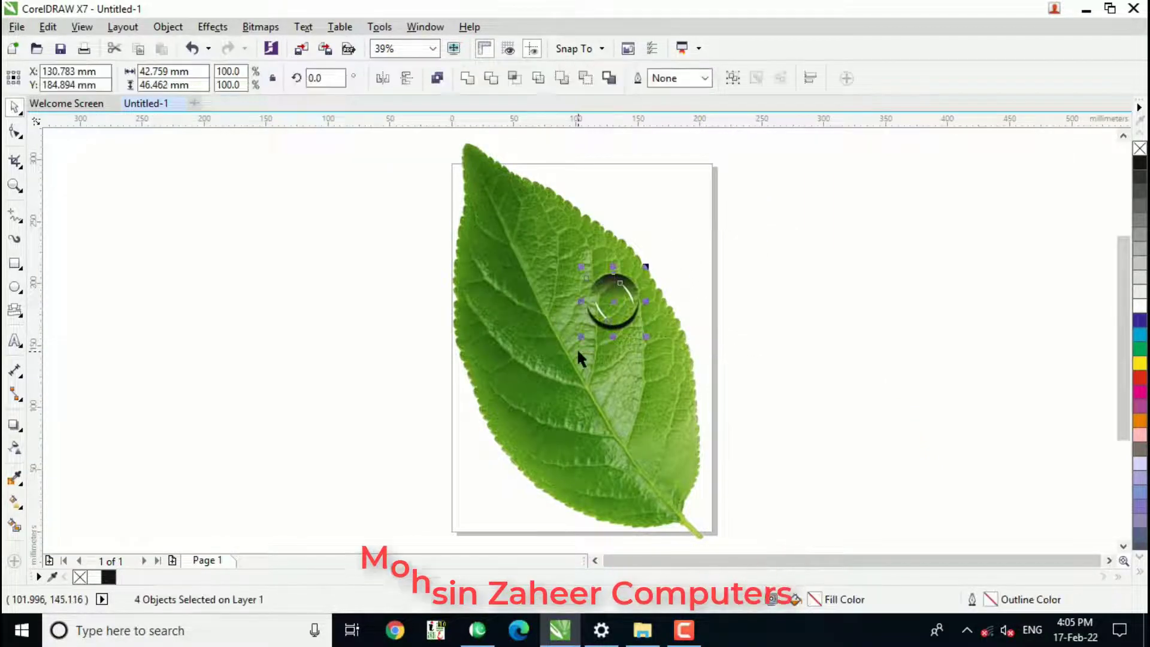
{"action": "key", "text": "ctrl+g"}
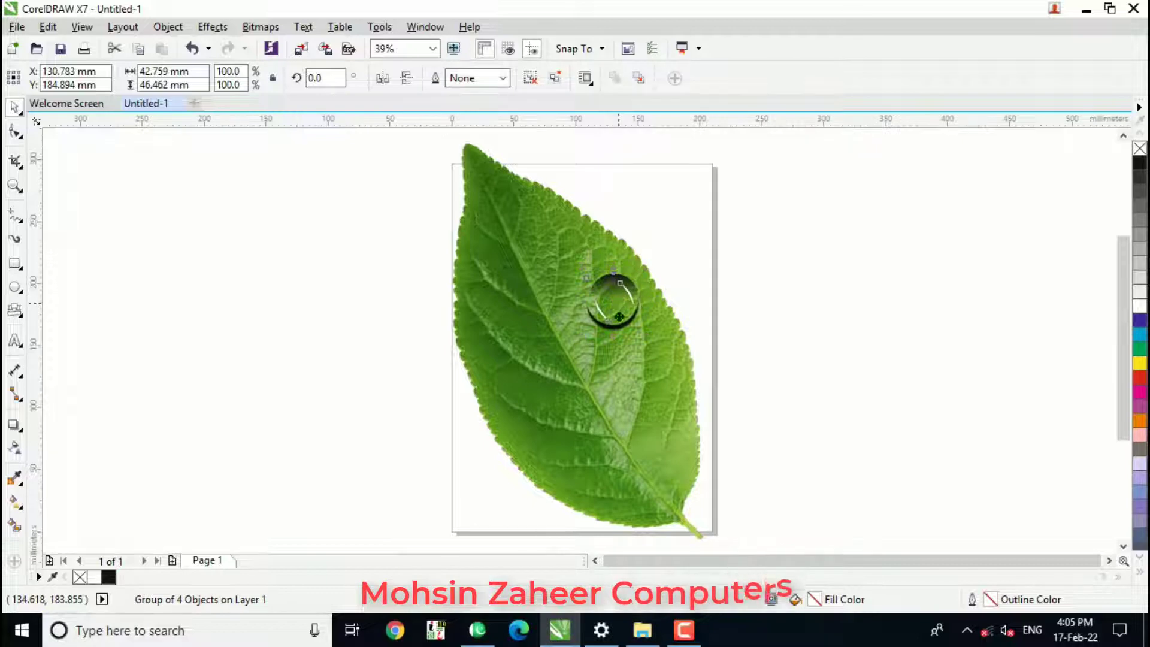
{"action": "left_click_drag", "start_coordinate": [619, 317], "coordinate": [652, 368]}
{"action": "left_click", "coordinate": [745, 382]}
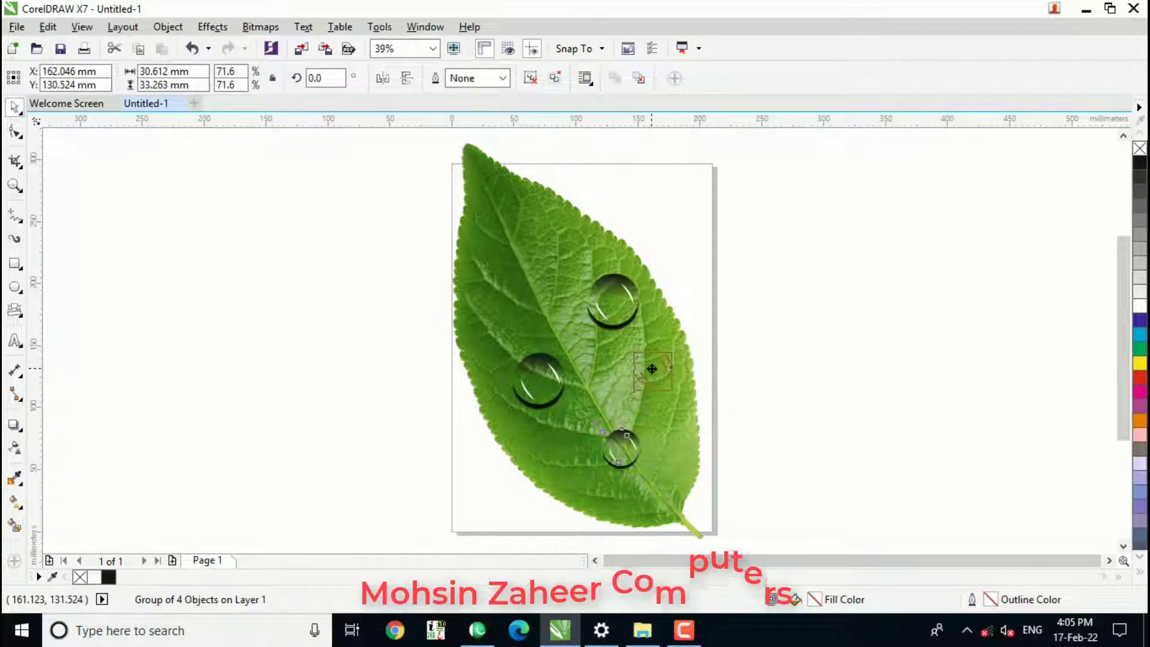
{"action": "left_click", "coordinate": [743, 353]}
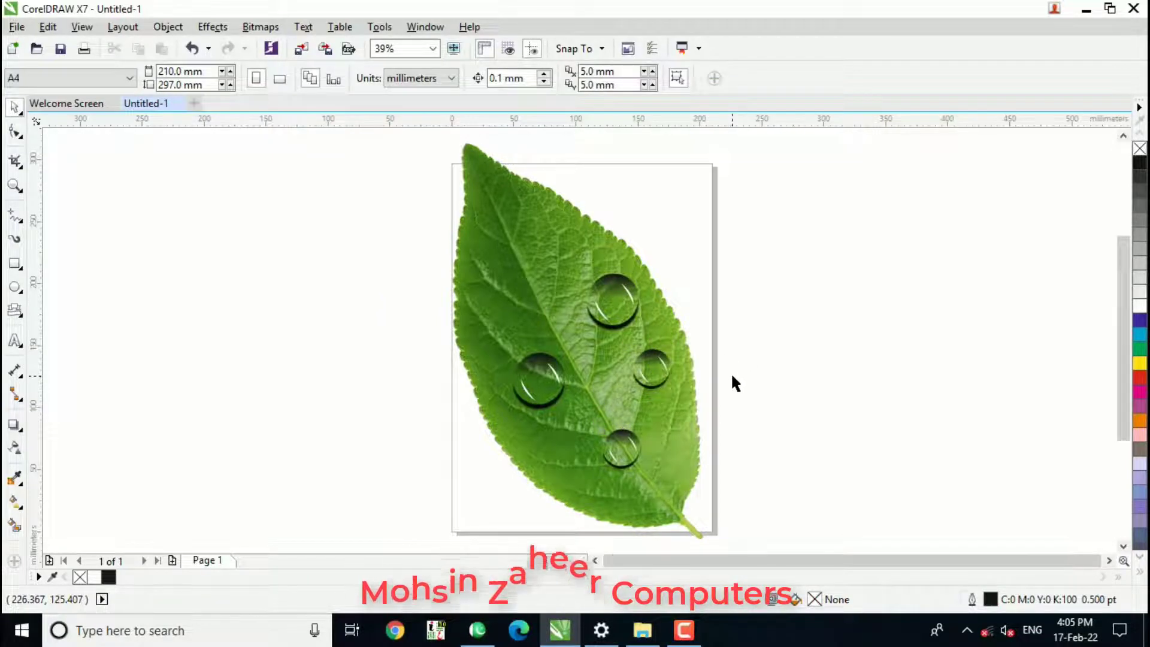